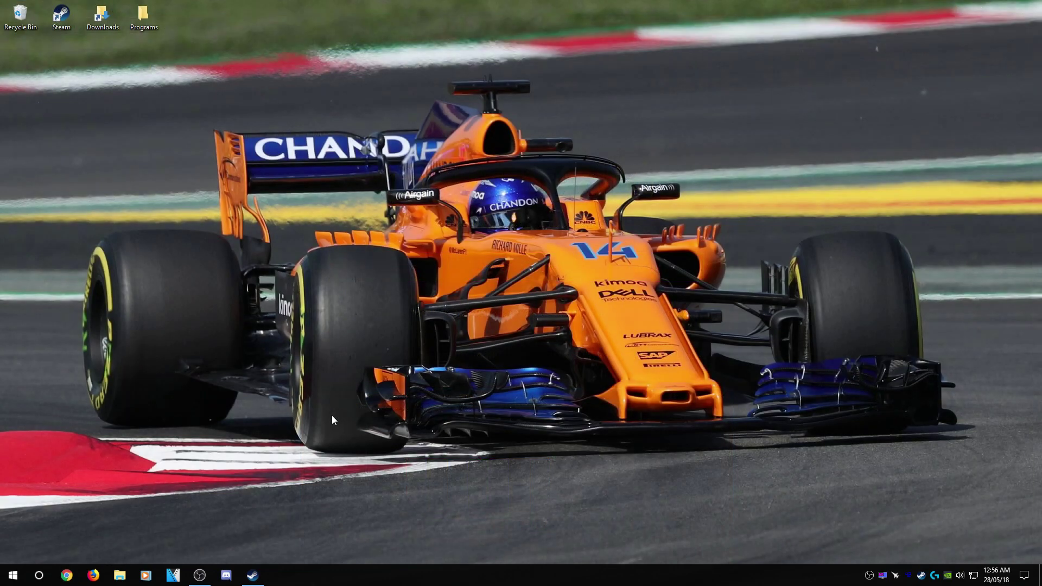
- Launch OBS Studio and open Settings on the Output page
left_click(200, 575)
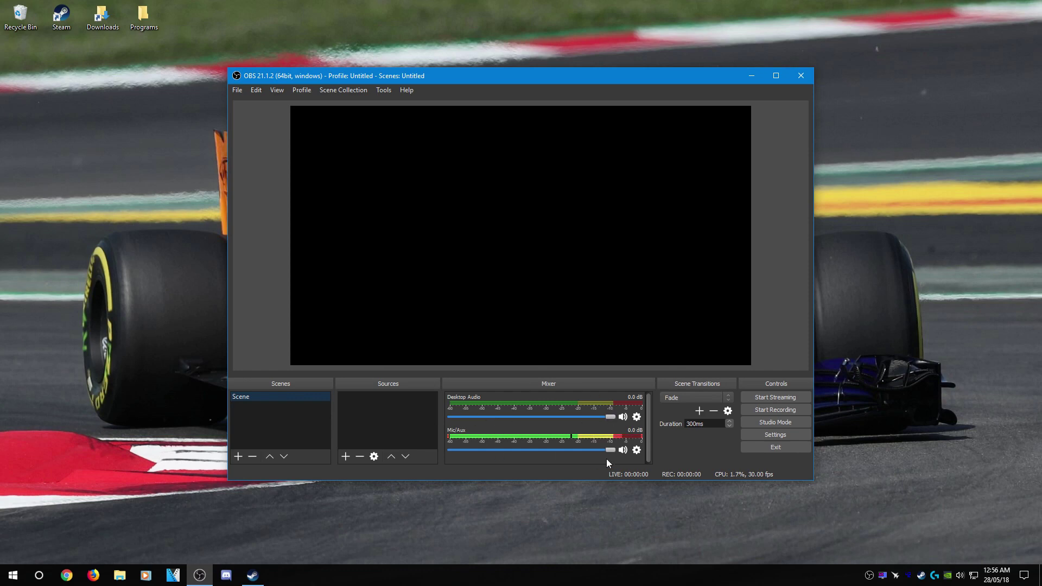
left_click(786, 436)
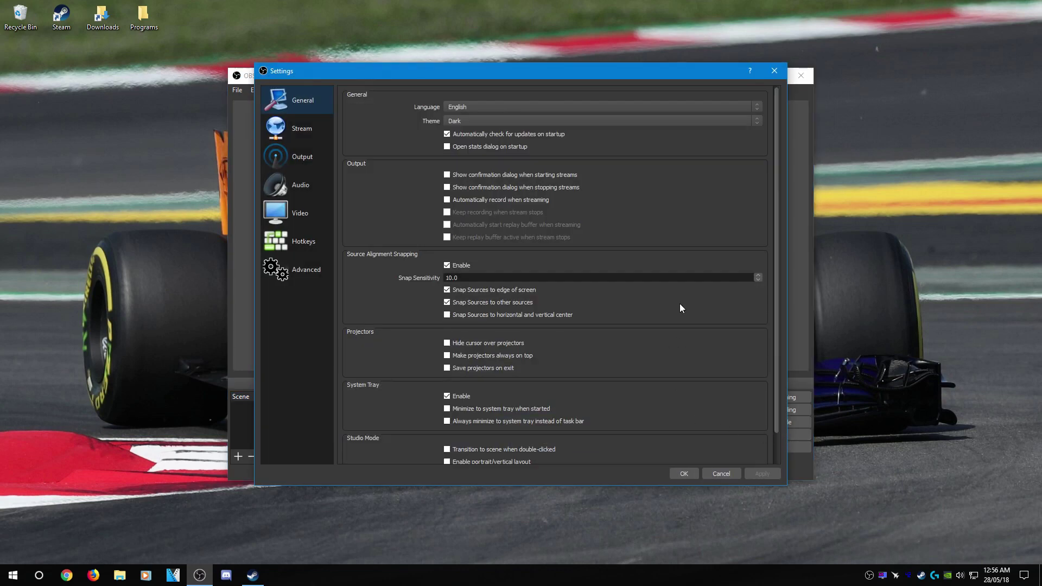
scroll(694, 201, "down", 1)
scroll(695, 201, "up", 1)
scroll(694, 201, "down", 1)
scroll(695, 204, "up", 1)
left_click(290, 161)
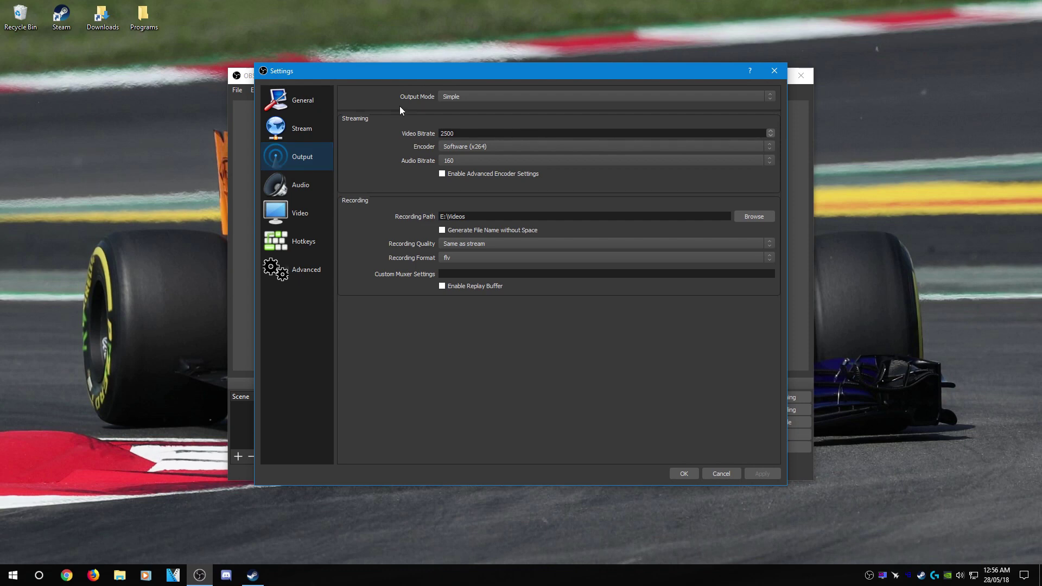
- Switch Output Mode to Advanced and set the recording path to E:\Recordings
left_click(466, 96)
left_click(464, 111)
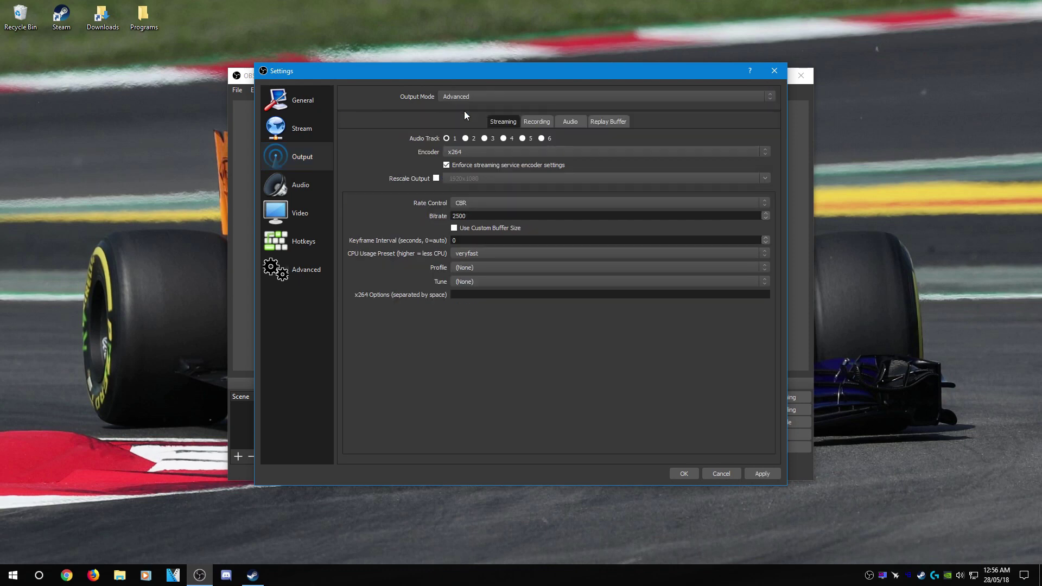
left_click(542, 125)
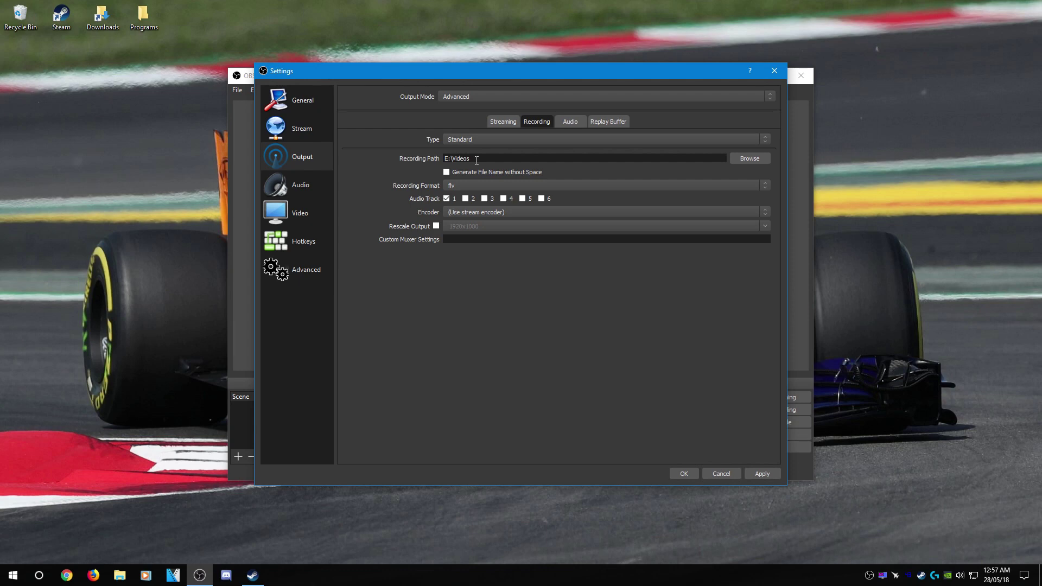
left_click(748, 159)
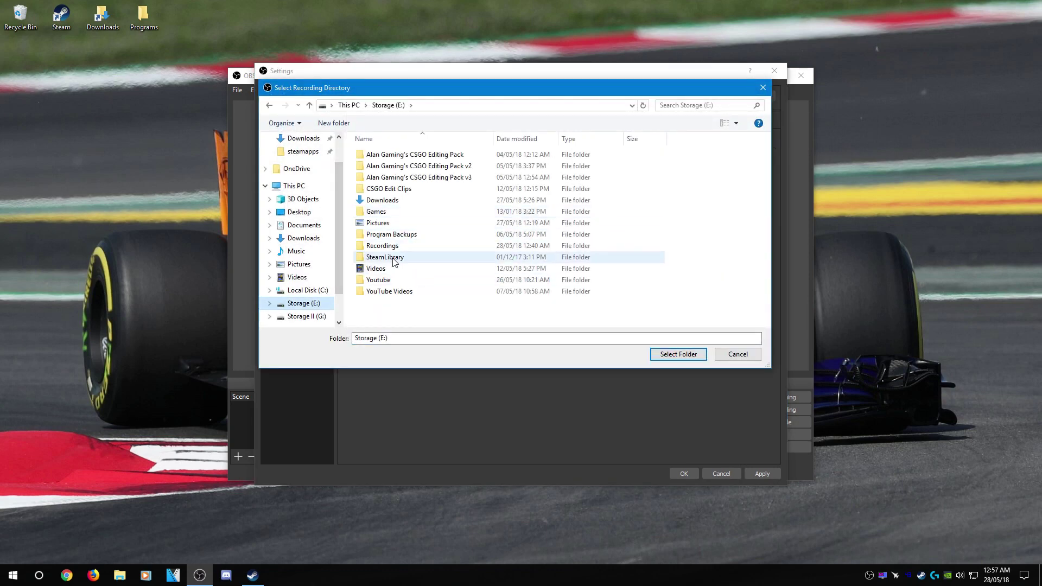
double_click(394, 247)
left_click(679, 354)
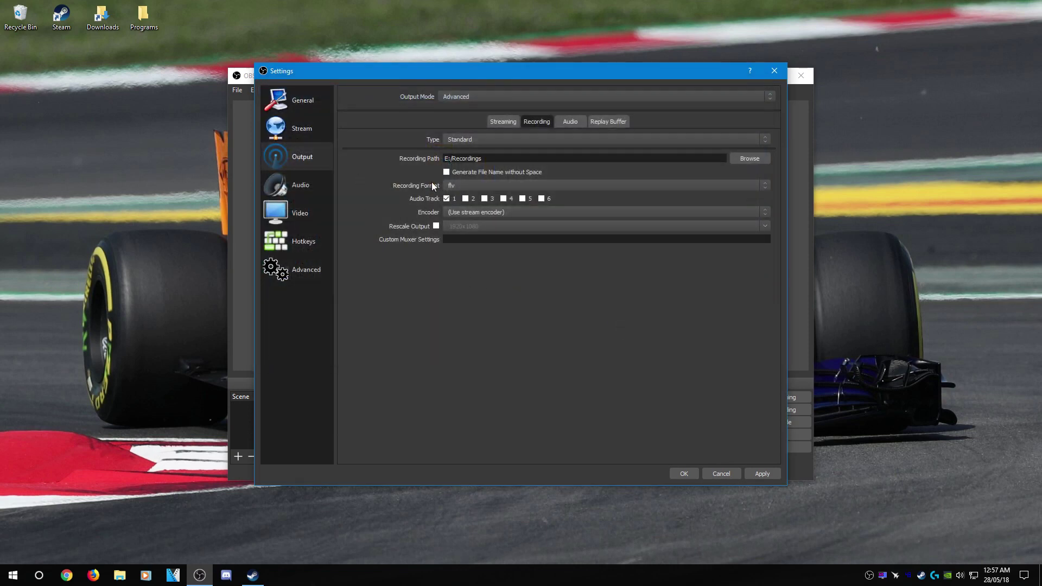
- Record as mp4 on tracks 1 and 2 using NVENC H.264, bitrate 50000, CQP rate control
left_click(457, 189)
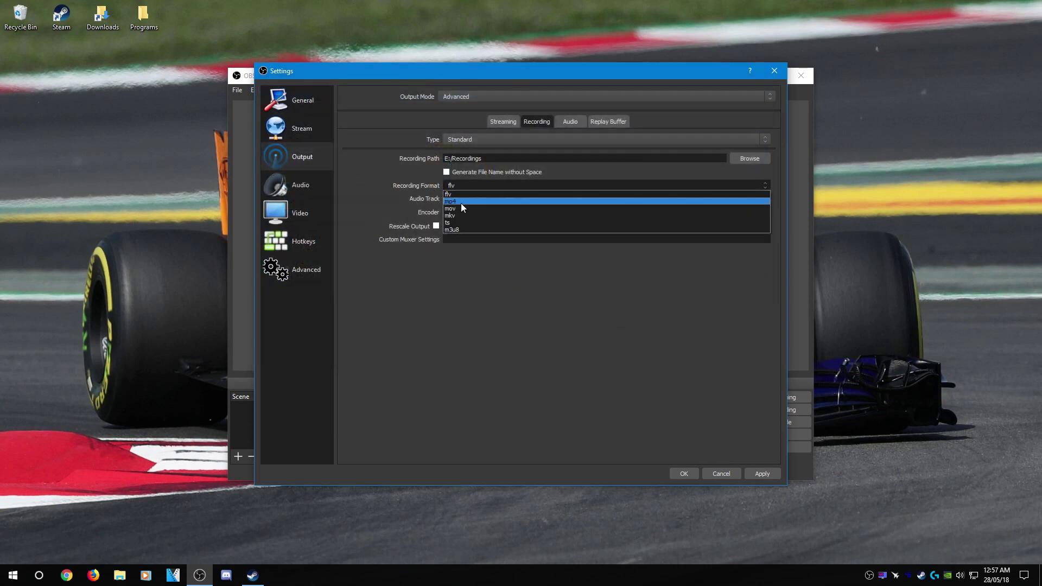
left_click(461, 203)
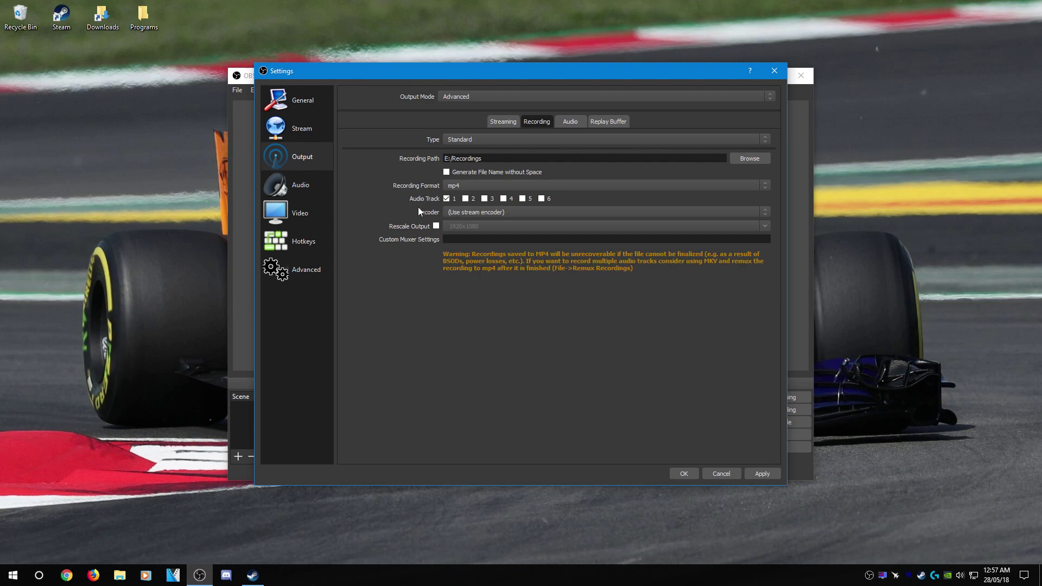
left_click(466, 200)
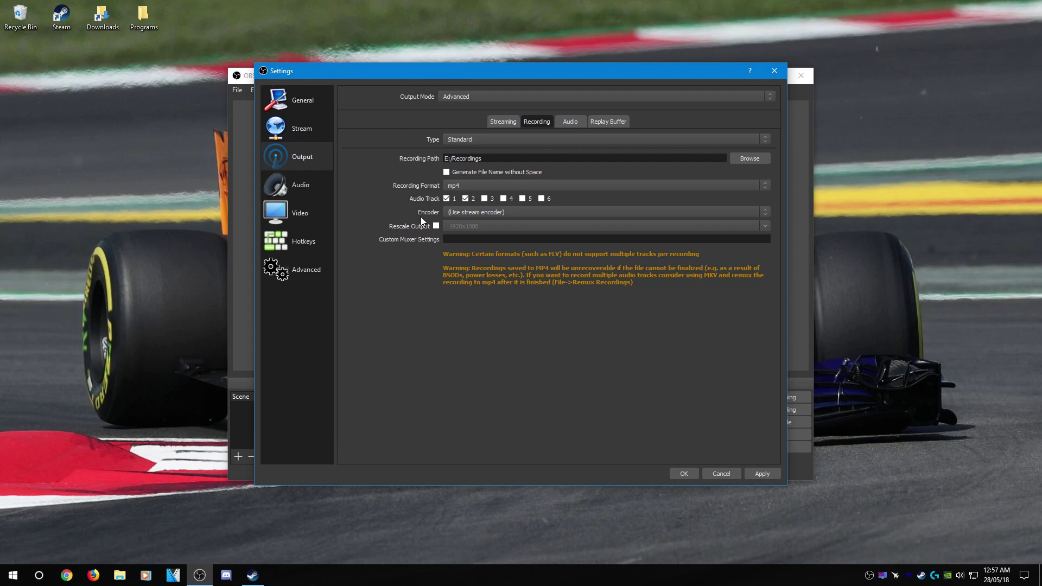
left_click(465, 213)
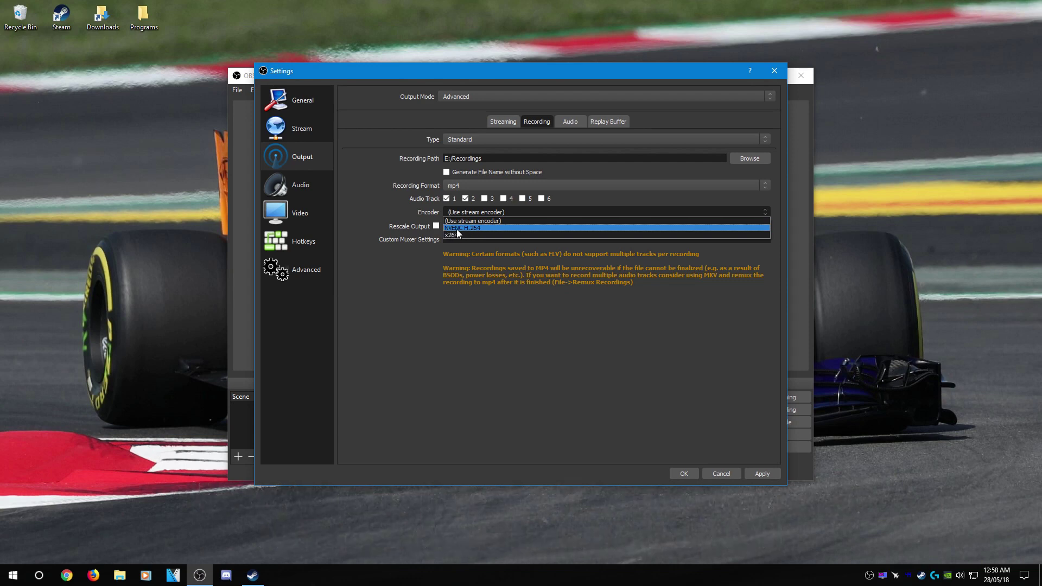
left_click(470, 228)
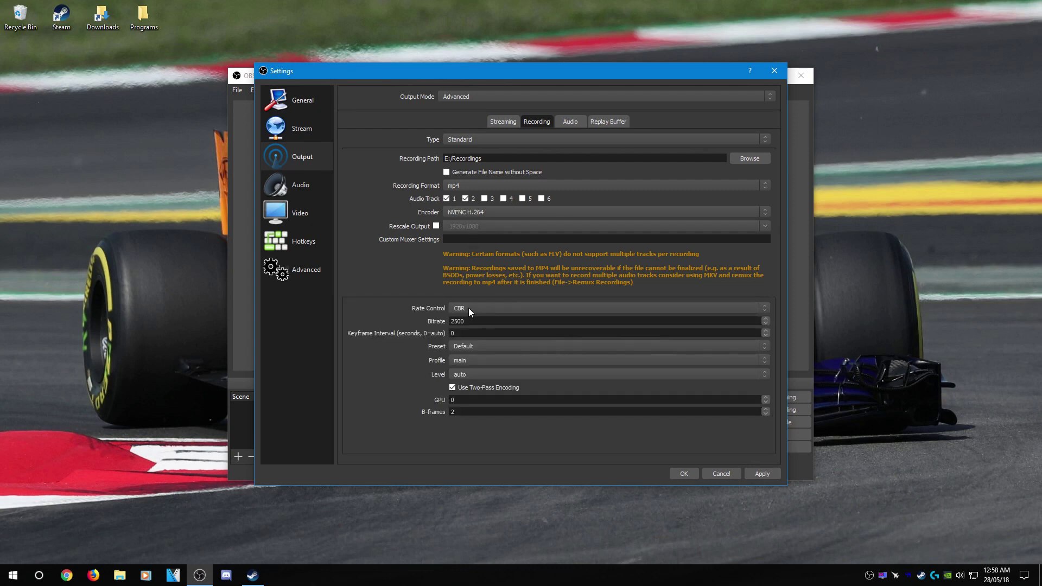
left_click_drag(467, 323, 430, 321)
type("50000")
left_click(476, 312)
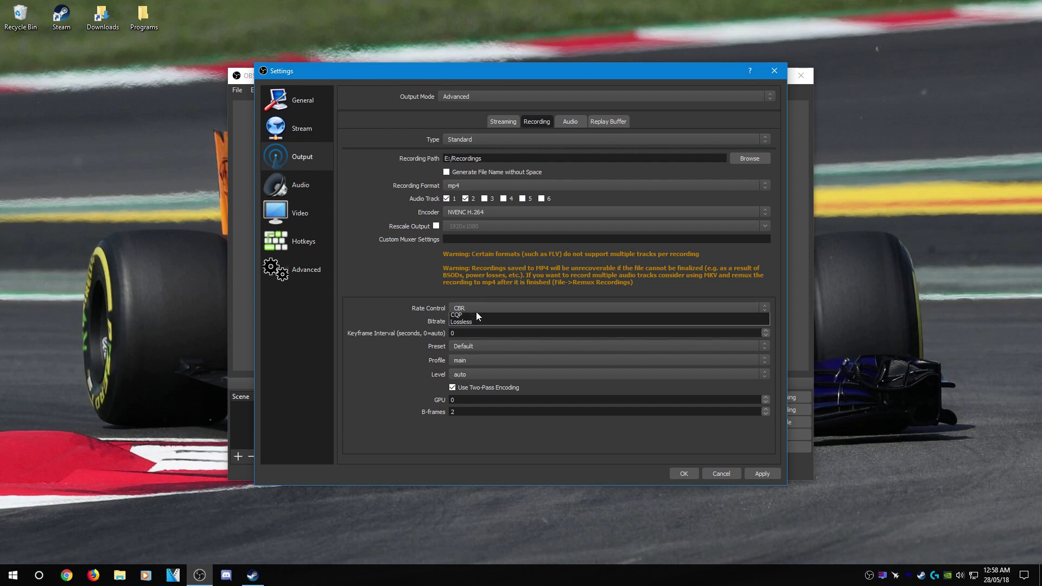
left_click(467, 320)
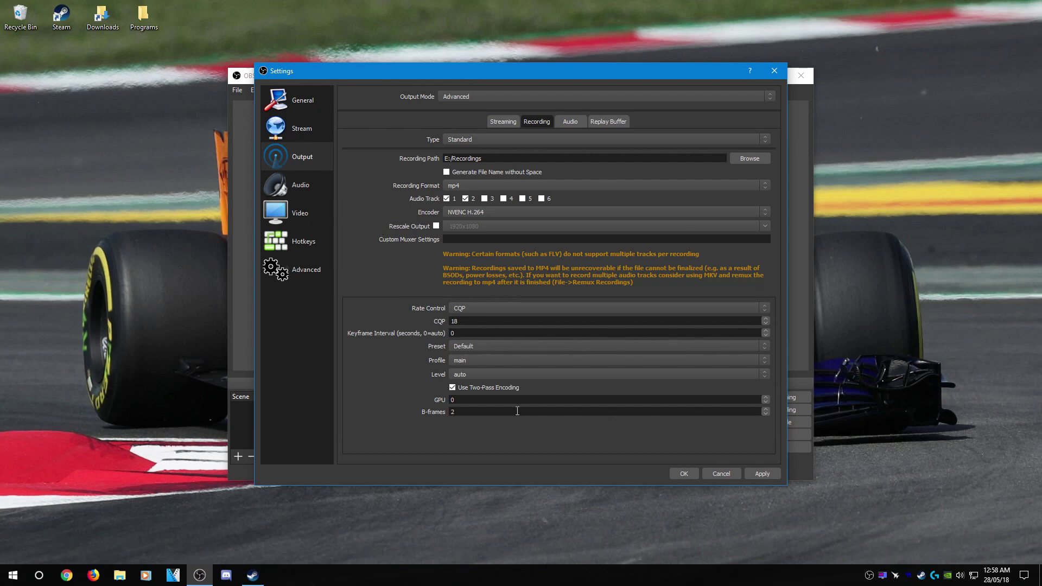
- Raise the audio bitrate of Tracks 1 and 2 to 320
left_click(571, 122)
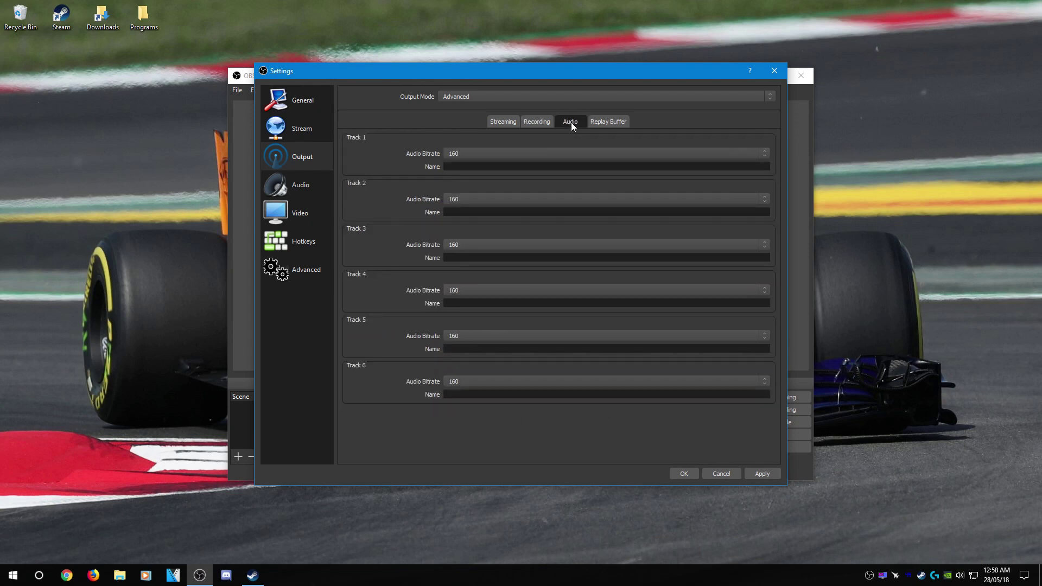
left_click(469, 155)
left_click(454, 217)
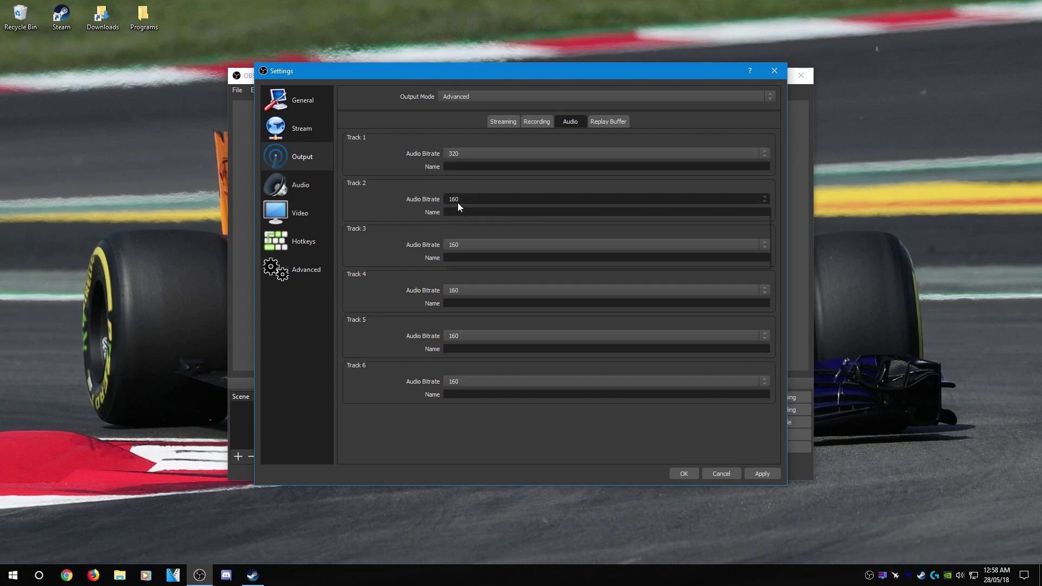
left_click(458, 201)
left_click(451, 263)
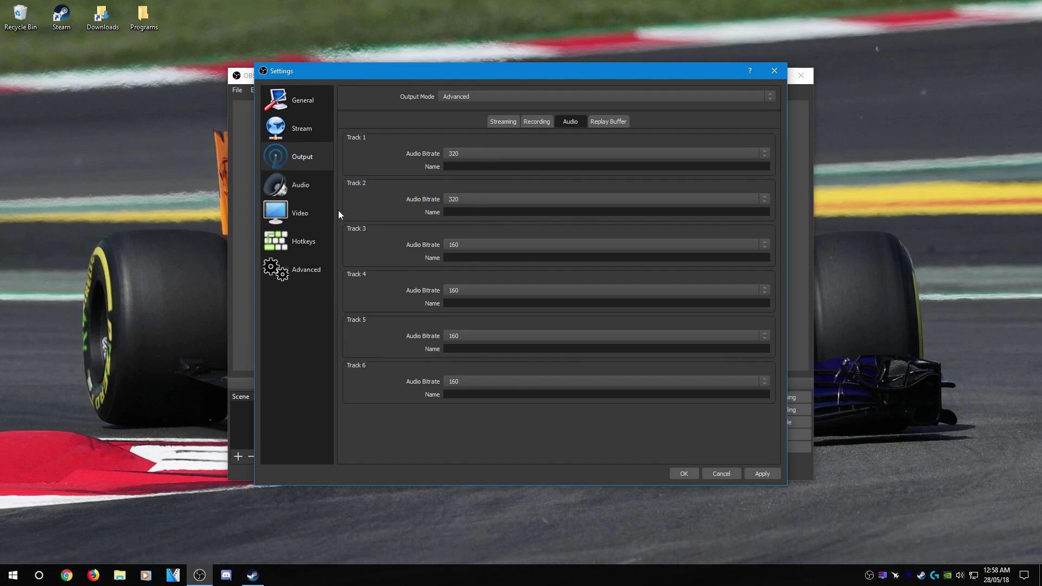
- In Audio settings, choose Logitech G430 speakers for desktop audio and Razer Seiren X for mic
left_click(301, 185)
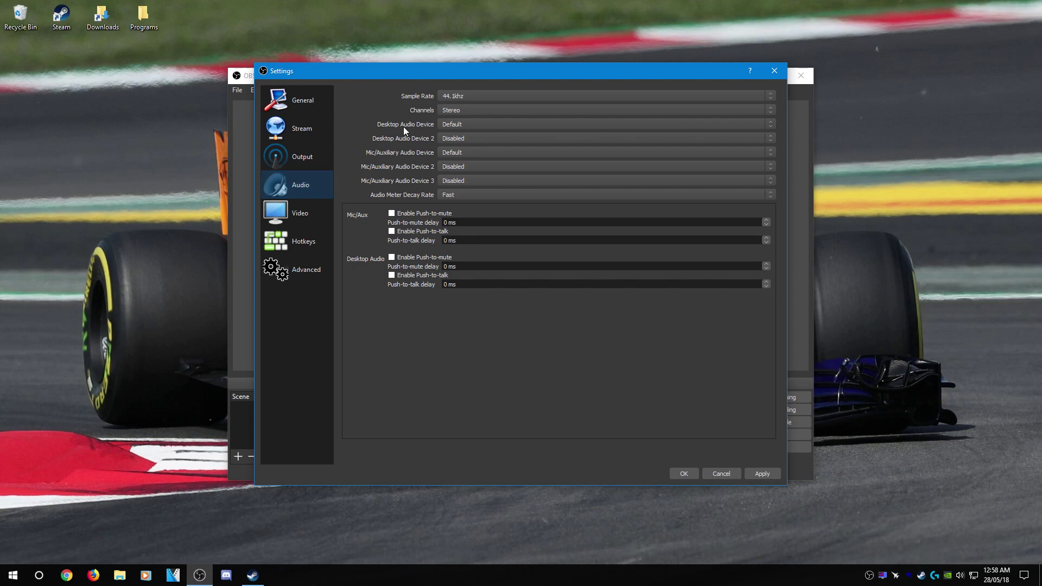
left_click(504, 124)
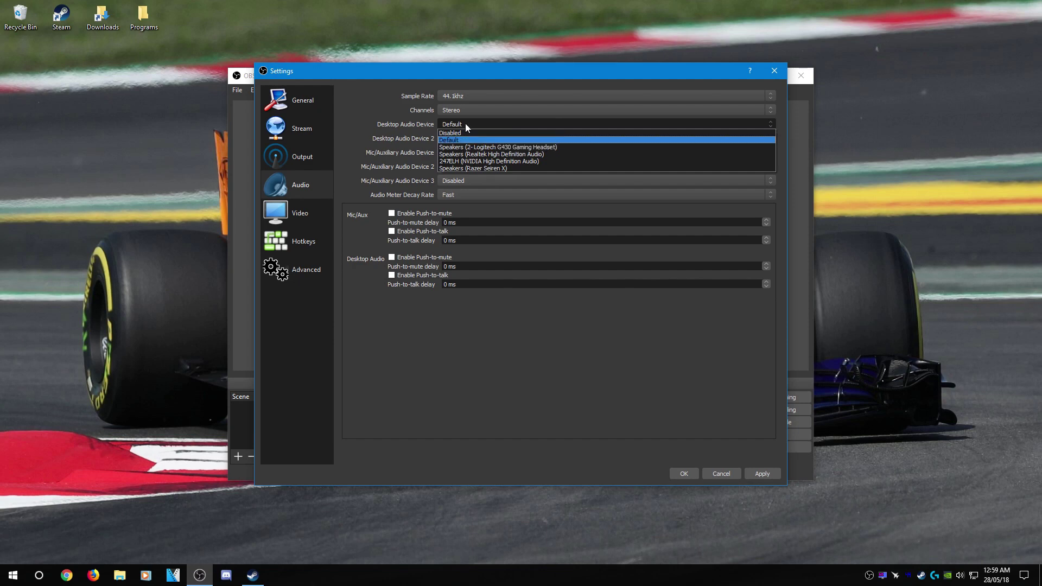
left_click(518, 147)
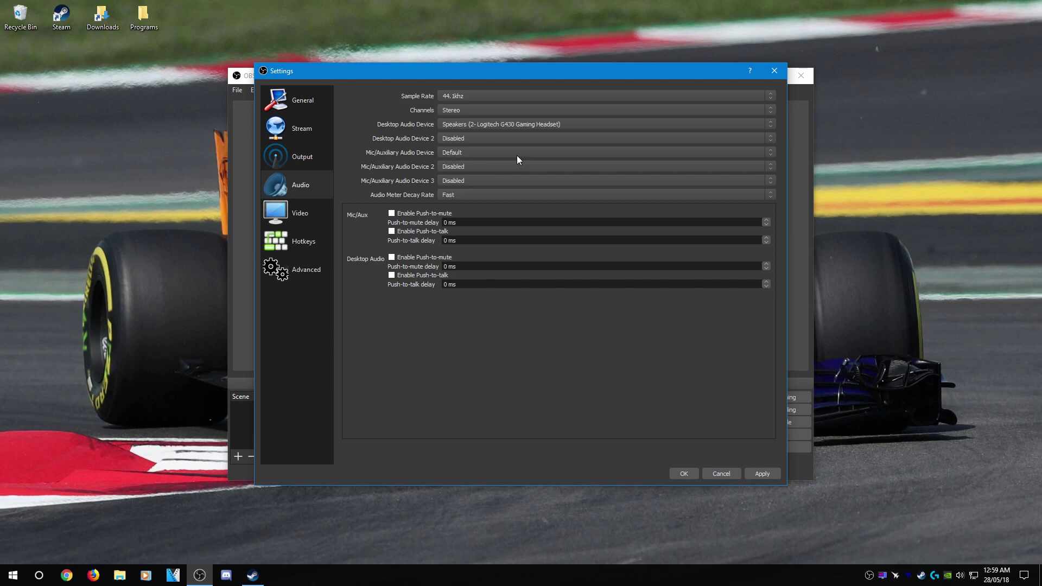
left_click(456, 154)
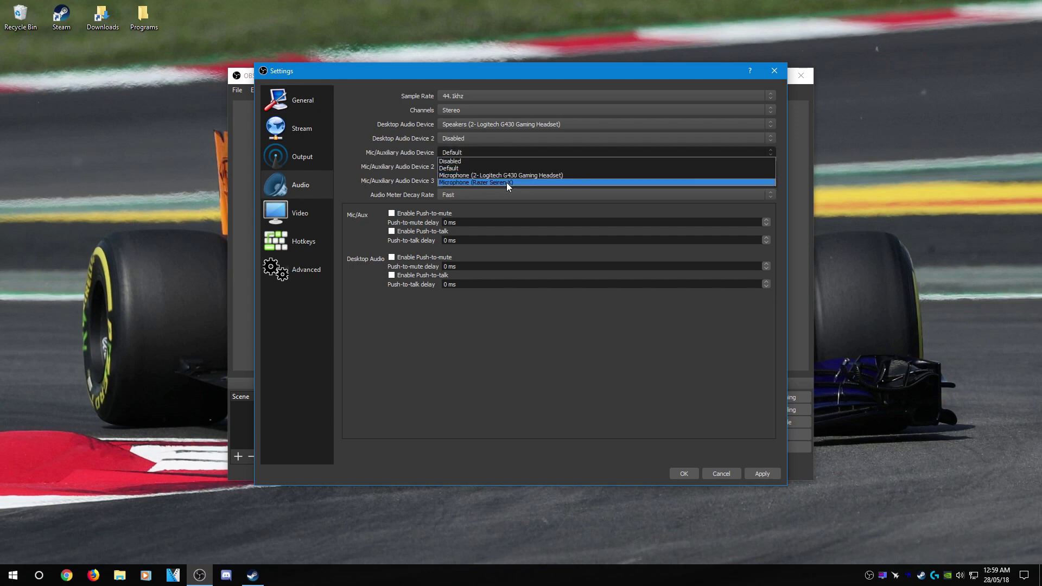
left_click(508, 183)
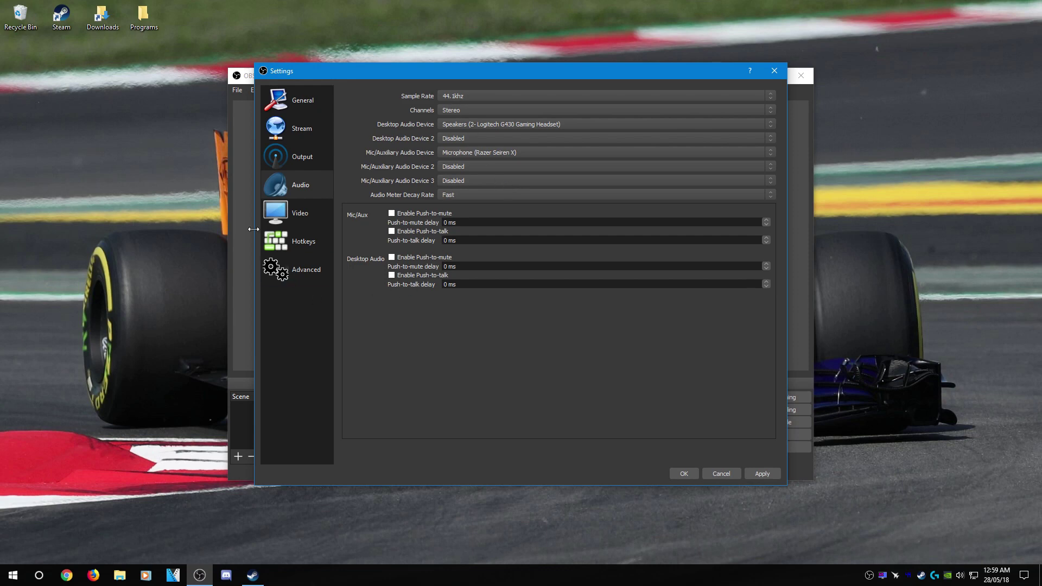
- Keep the base canvas at 1920x1080 and set the output resolution to 1920x1080
left_click(294, 217)
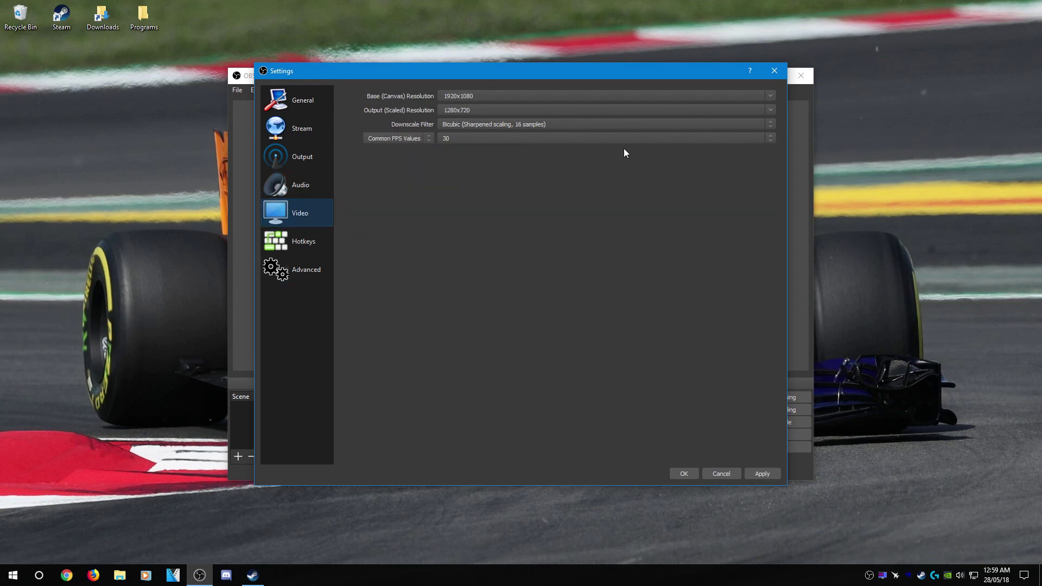
left_click(771, 96)
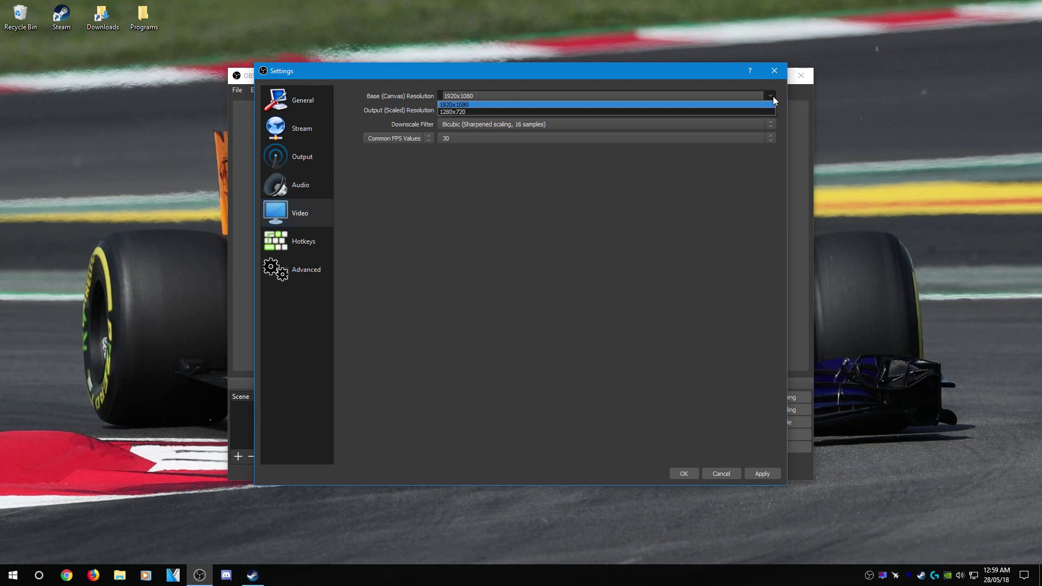
left_click(476, 111)
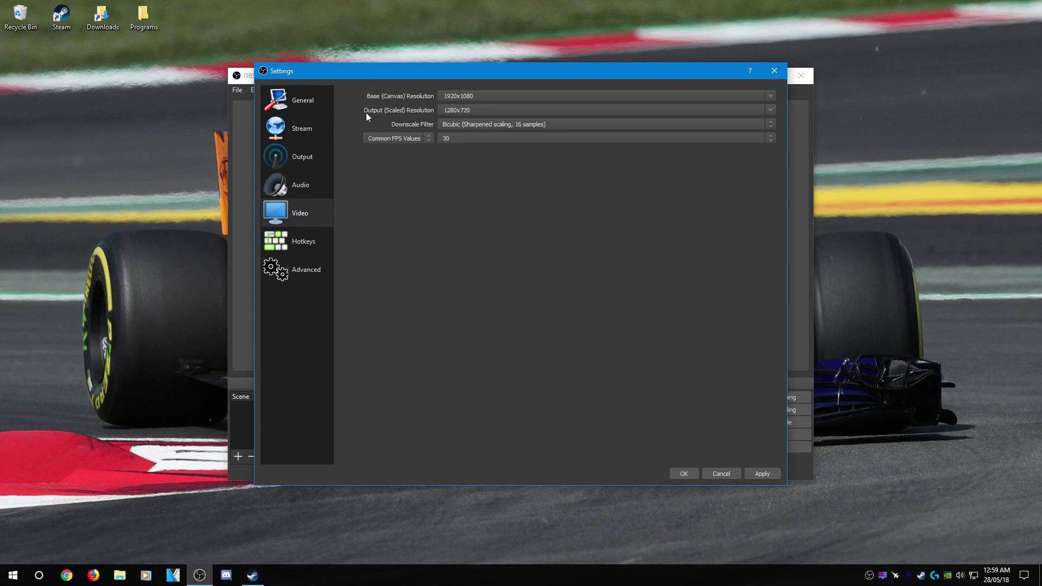
left_click(770, 111)
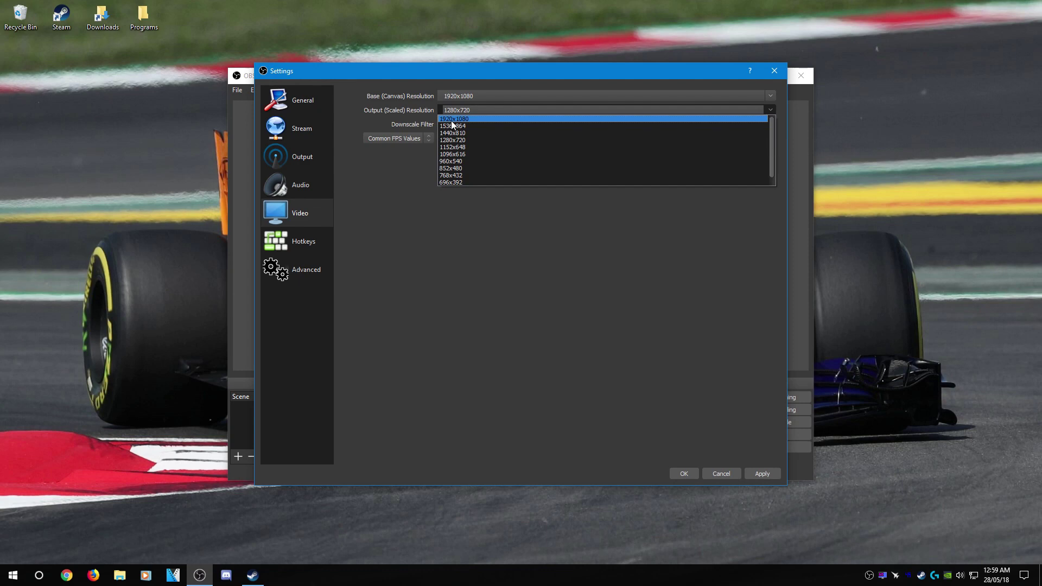
left_click(488, 119)
left_click(770, 110)
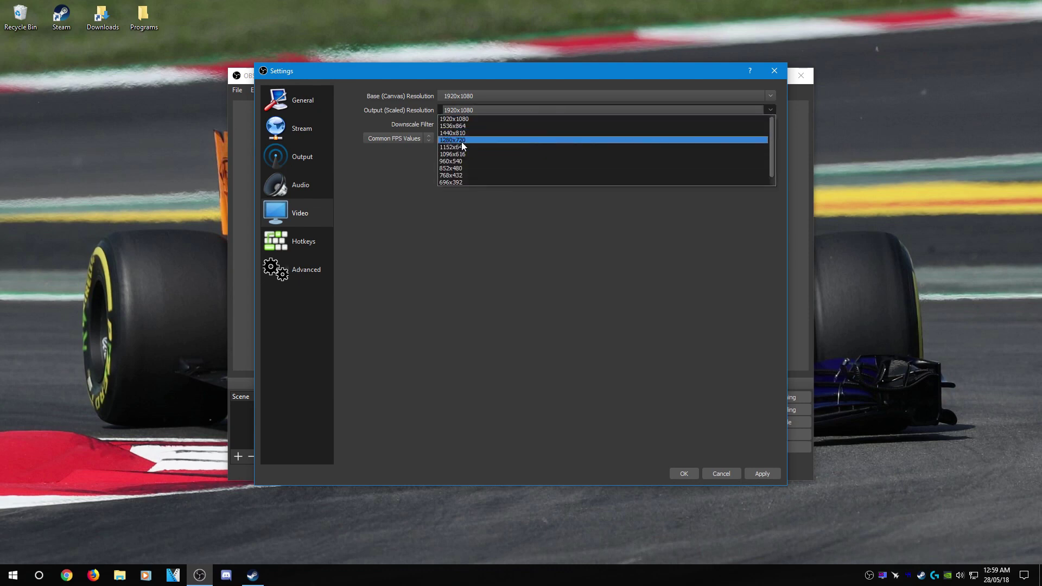
left_click(489, 119)
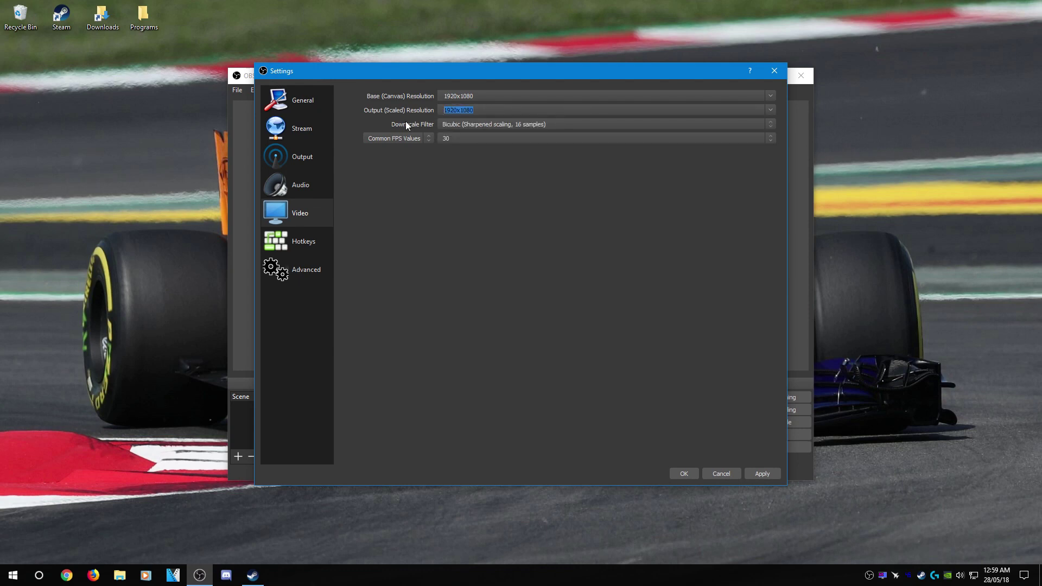
left_click(387, 119)
- Choose the Lanczos downscale filter and a 60 FPS frame rate
left_click(760, 127)
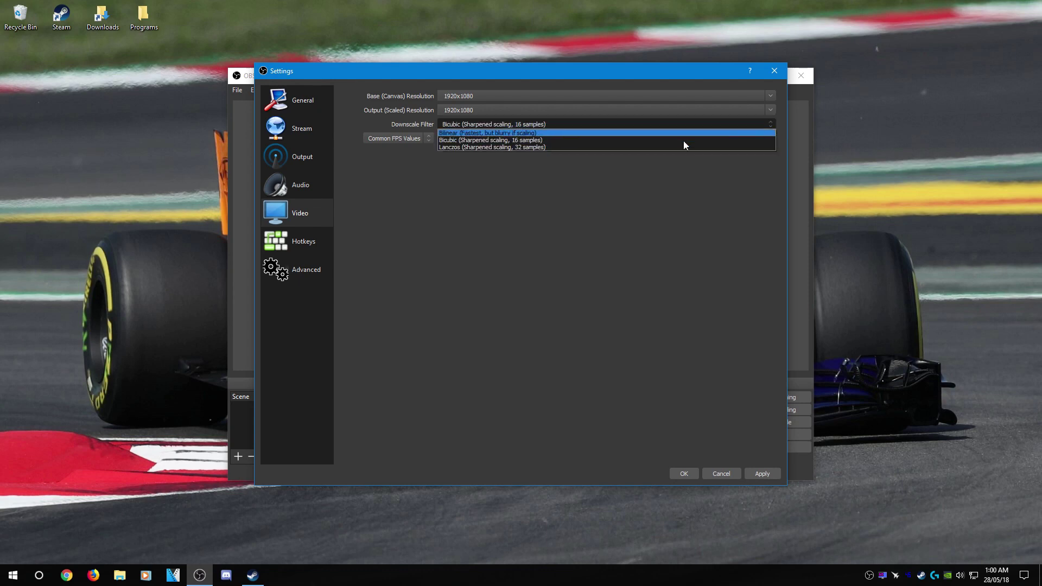
left_click(458, 146)
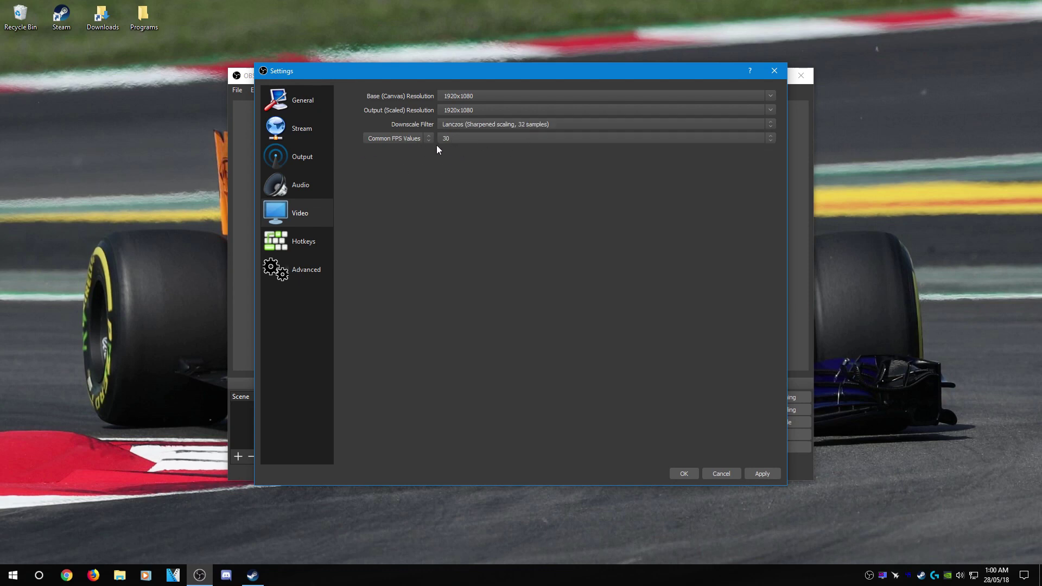
left_click(772, 138)
left_click(577, 197)
- Bind F9 to both Start Recording and Stop Recording, then apply and close Settings
left_click(282, 242)
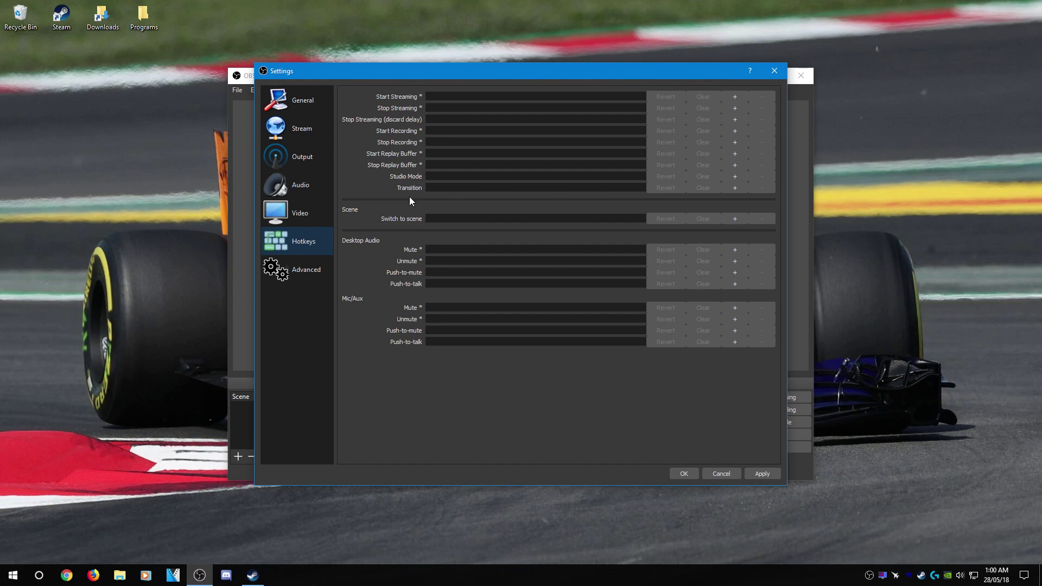
left_click(434, 131)
key("F9")
left_click(442, 140)
key("F9")
left_click(762, 473)
left_click(696, 475)
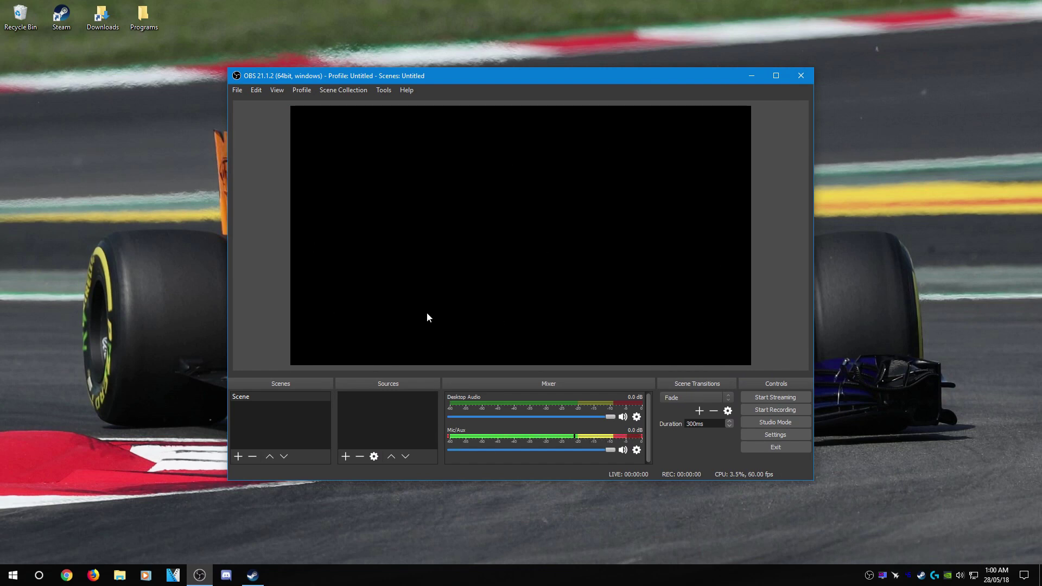
- Add a new Game Capture source named 'Game Capture' to the scene
left_click(296, 399)
right_click(365, 403)
mouse_move(387, 408)
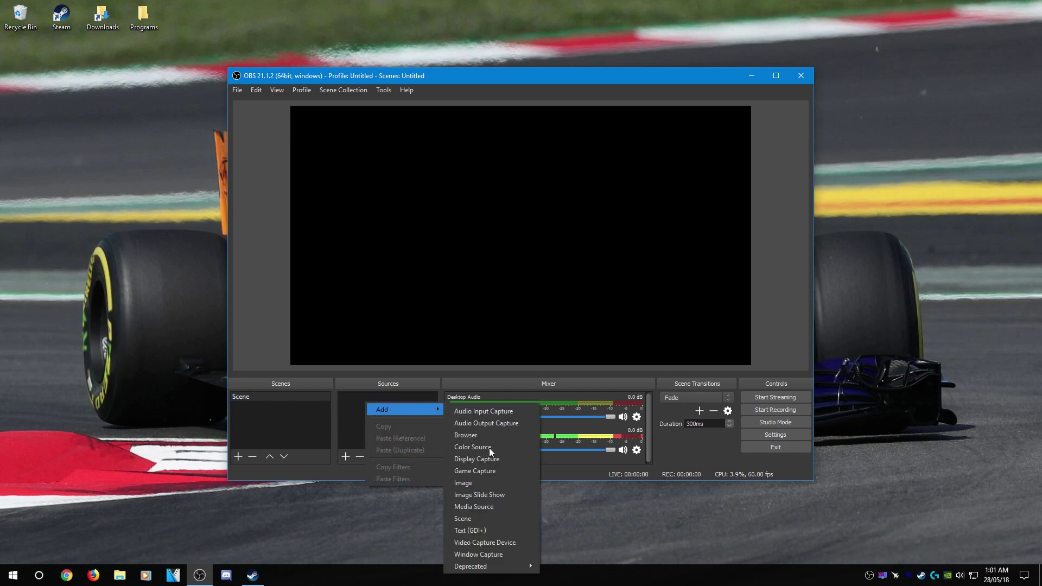
left_click(496, 471)
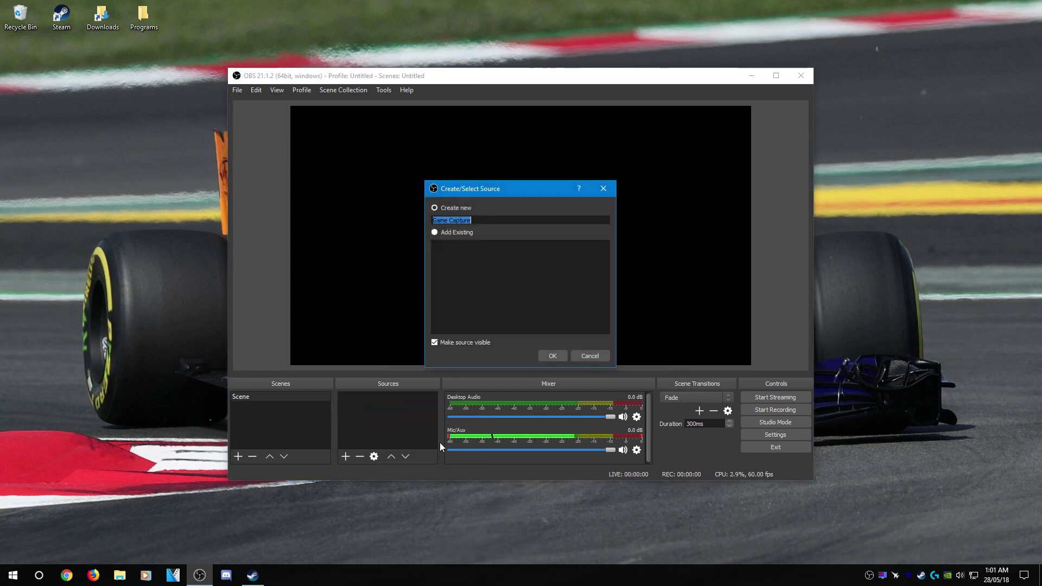
left_click(478, 222)
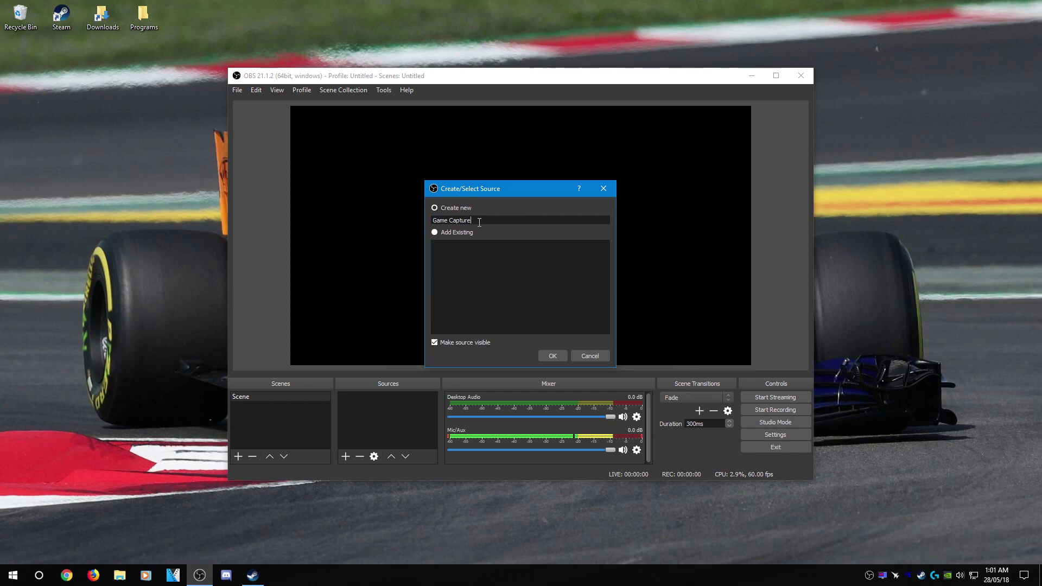
left_click(557, 354)
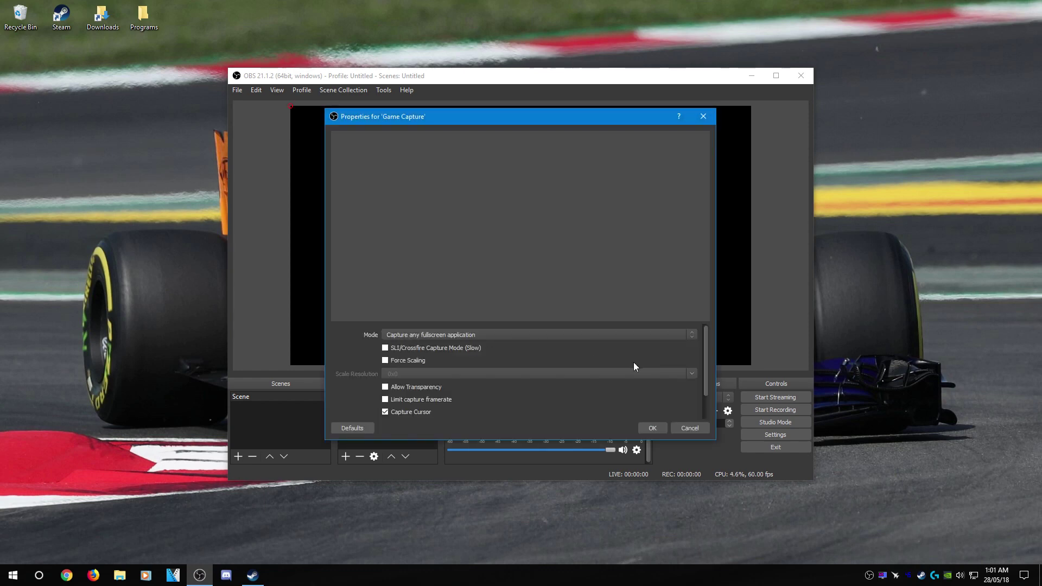
- Keep its mode as 'Capture any fullscreen application' and confirm the properties
scroll(624, 360, "down", 2)
scroll(610, 378, "up", 2)
scroll(611, 377, "down", 2)
scroll(610, 377, "up", 2)
left_click(399, 336)
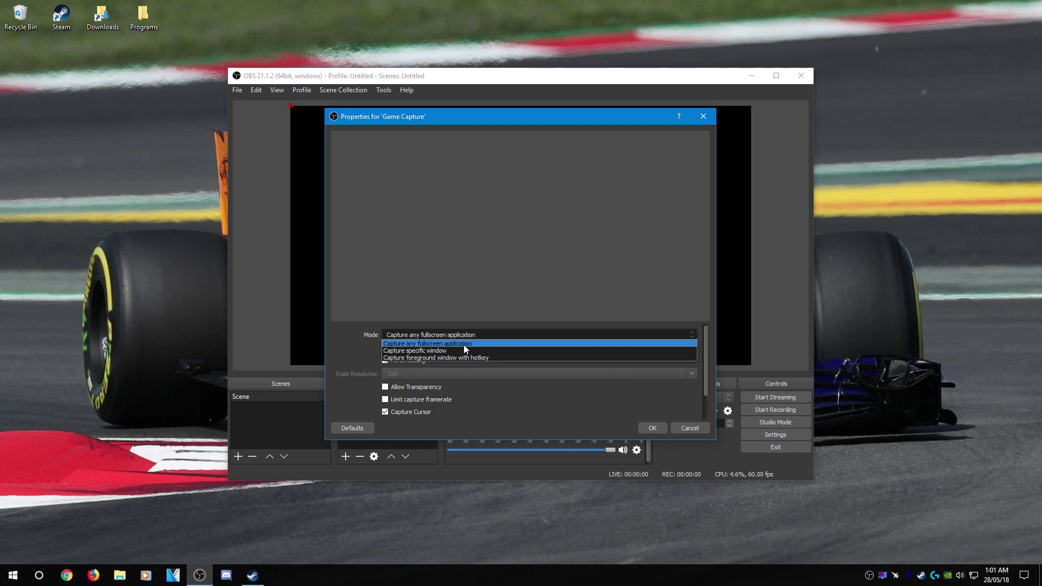
left_click(479, 344)
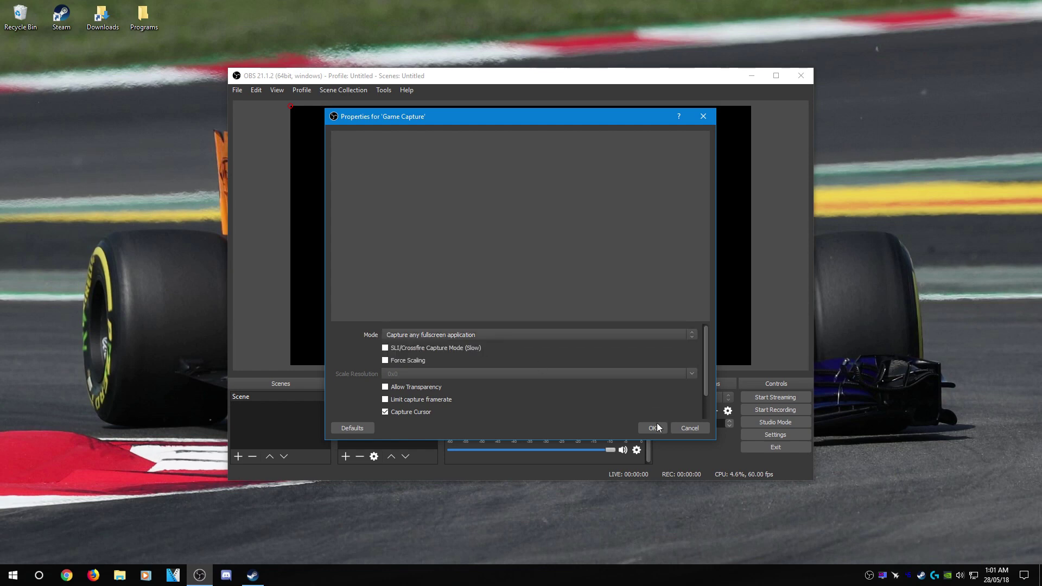
left_click(653, 428)
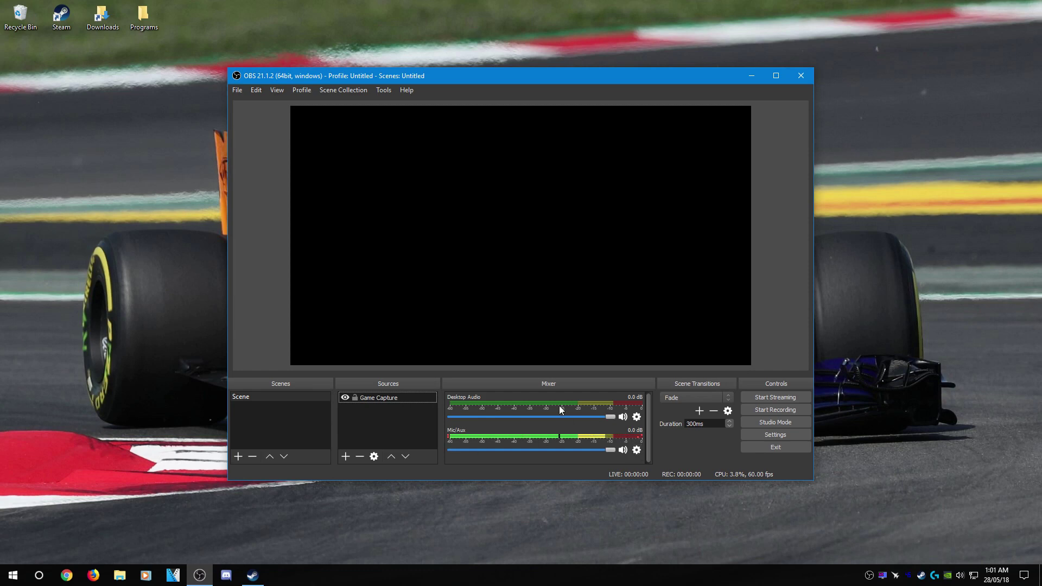
left_click(634, 450)
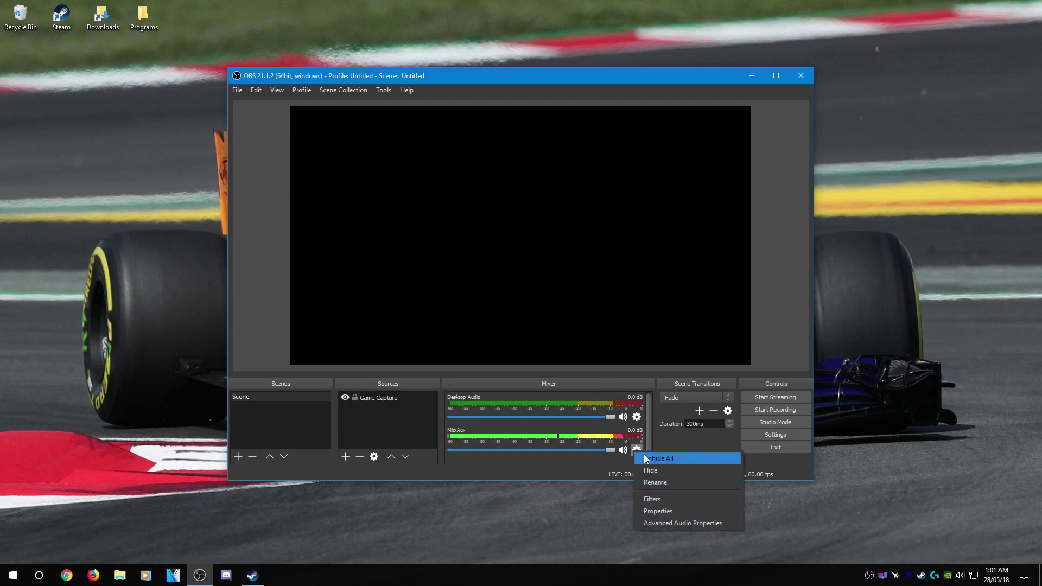
- Add Noise Gate and Noise Suppression filters to the Mic/Aux source
left_click(665, 499)
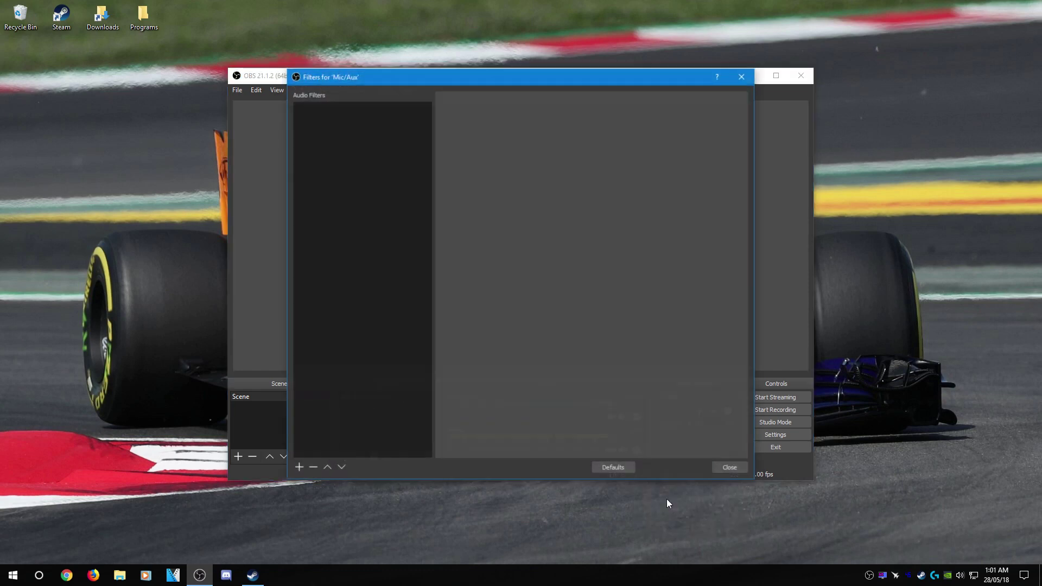
right_click(373, 216)
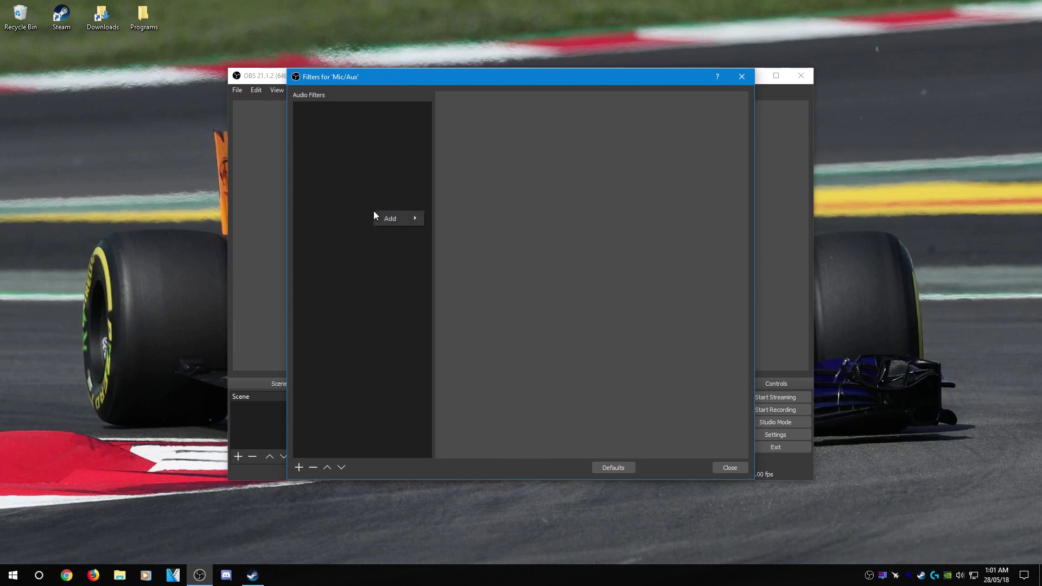
mouse_move(396, 218)
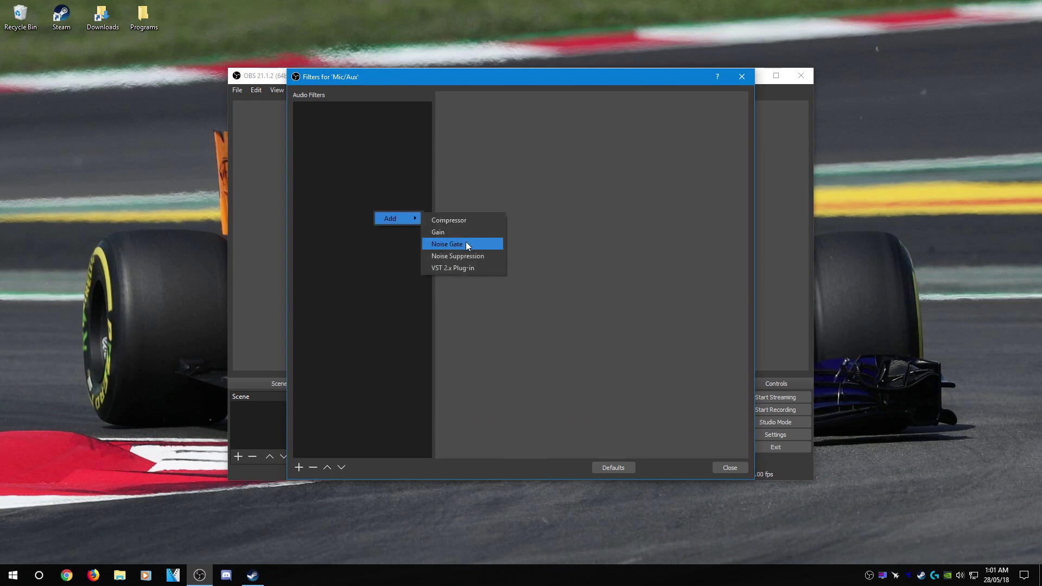
left_click(465, 244)
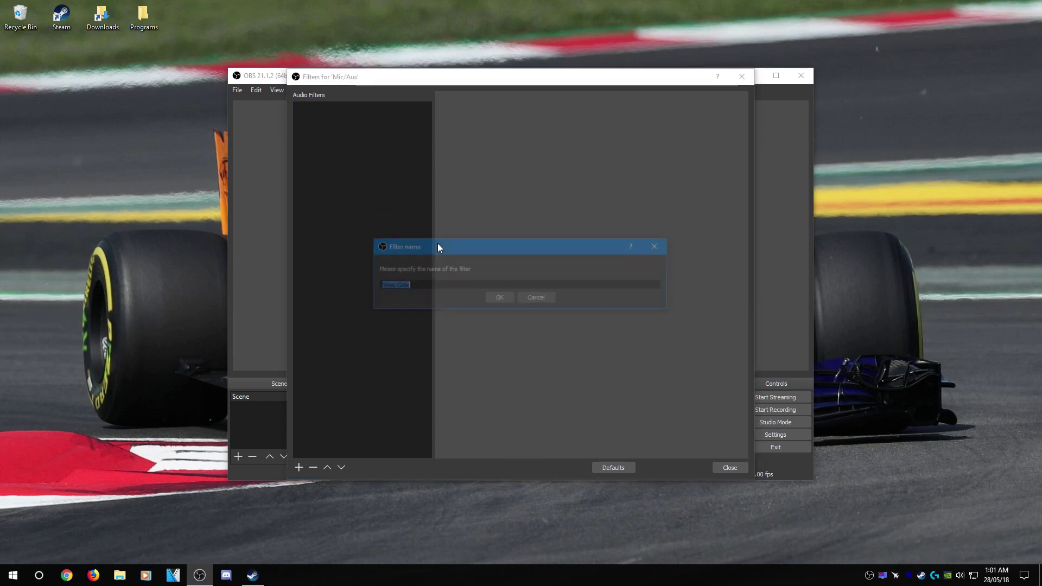
left_click(499, 299)
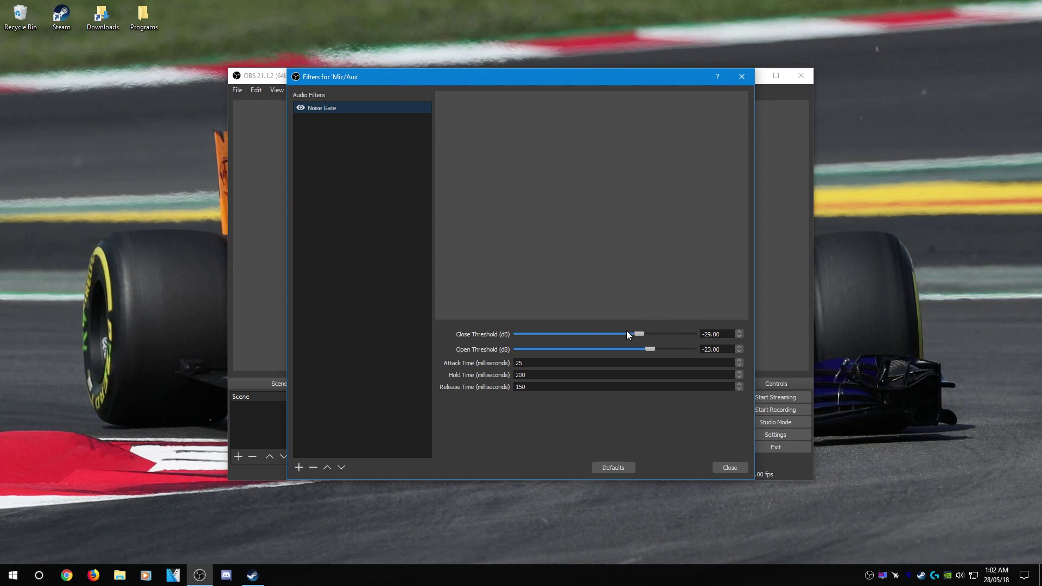
right_click(344, 178)
mouse_move(361, 185)
left_click(428, 223)
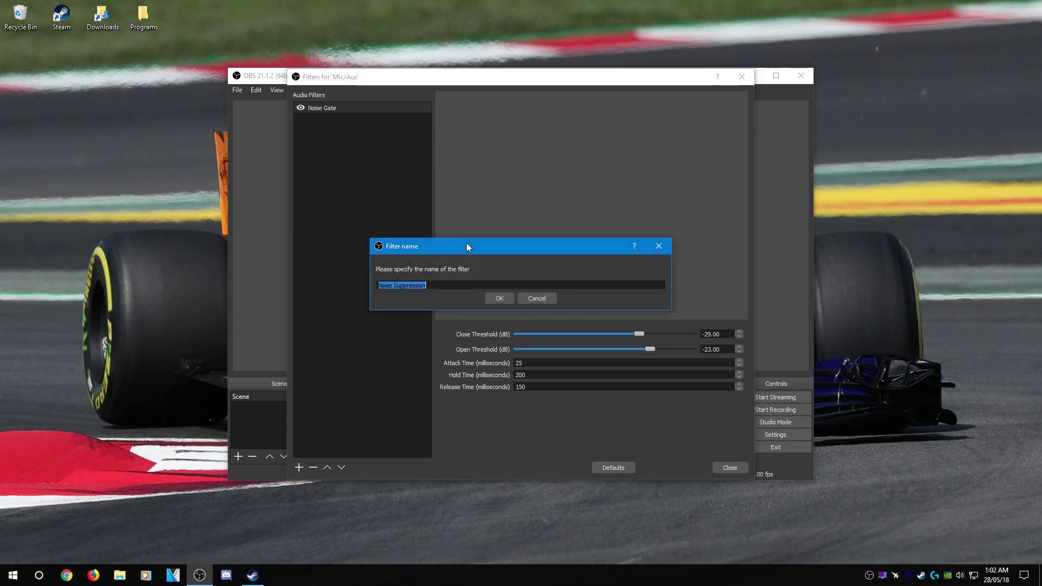
left_click(499, 297)
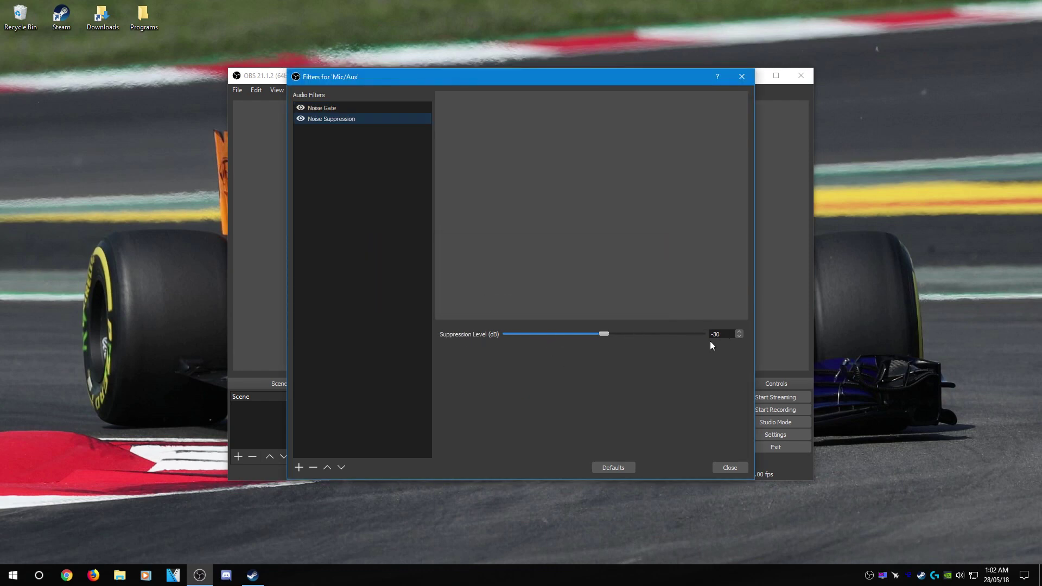
- Add a Compressor filter to Mic/Aux and close the filters window
right_click(342, 246)
mouse_move(371, 255)
left_click(431, 255)
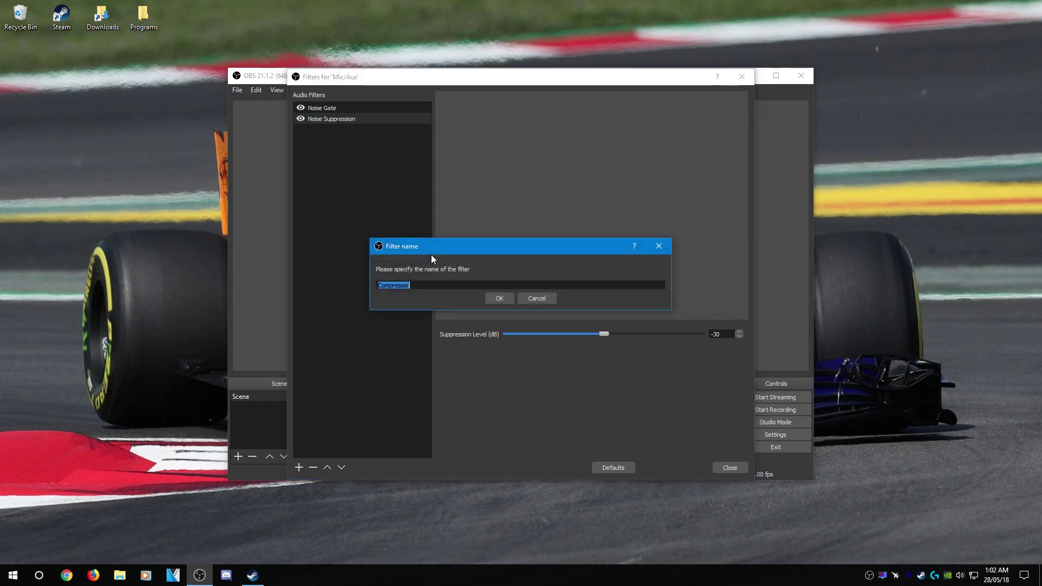
left_click(504, 298)
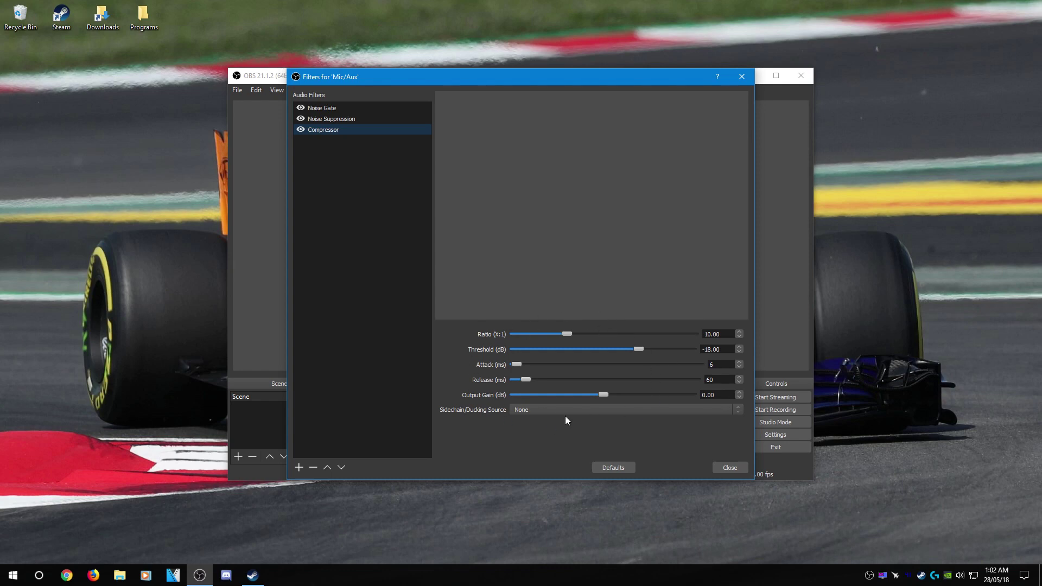
left_click(727, 465)
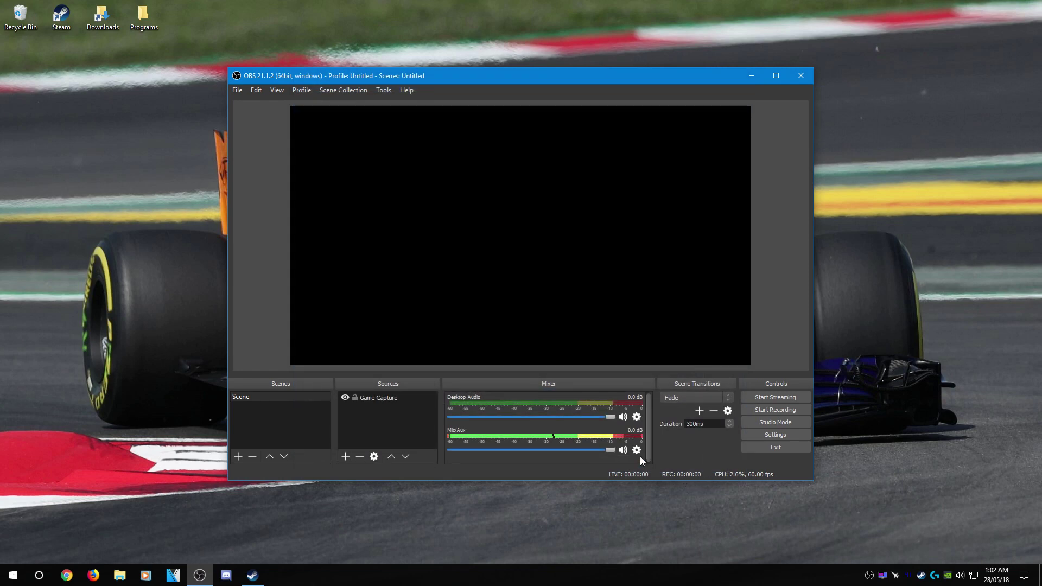
left_click(636, 452)
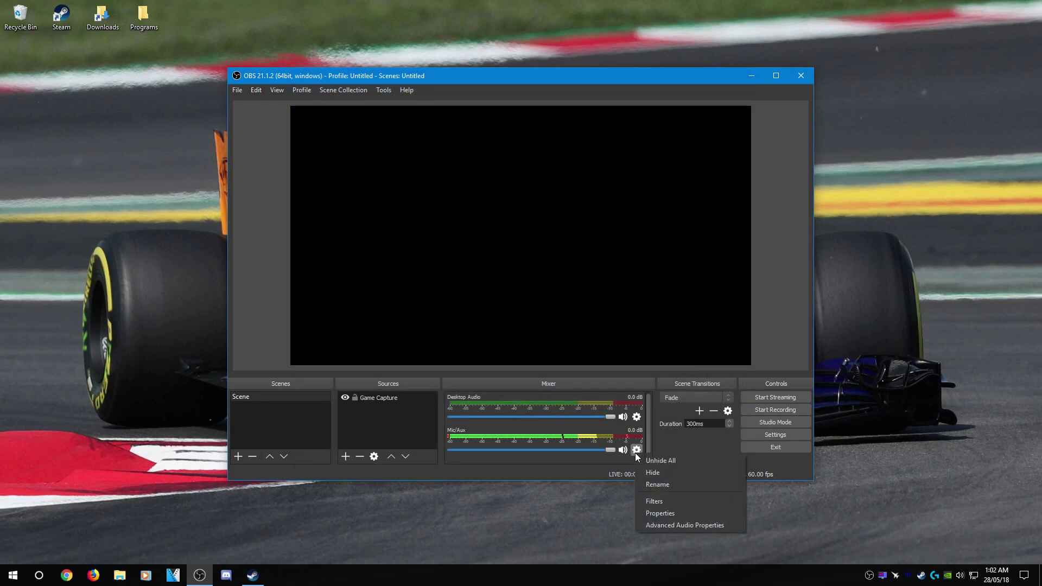
- In Advanced Audio Properties, leave Desktop Audio only on track 1 and Mic/Aux only on track 2
left_click(671, 525)
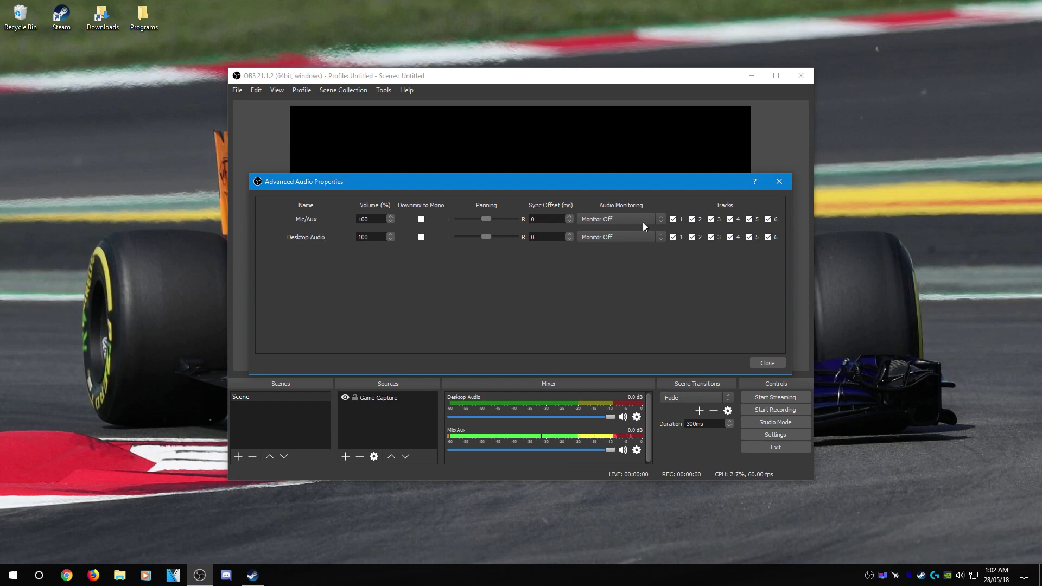
left_click(674, 219)
left_click(692, 237)
left_click(712, 237)
left_click(711, 219)
left_click(731, 237)
left_click(730, 219)
left_click(750, 219)
left_click(774, 237)
left_click(768, 219)
left_click(768, 362)
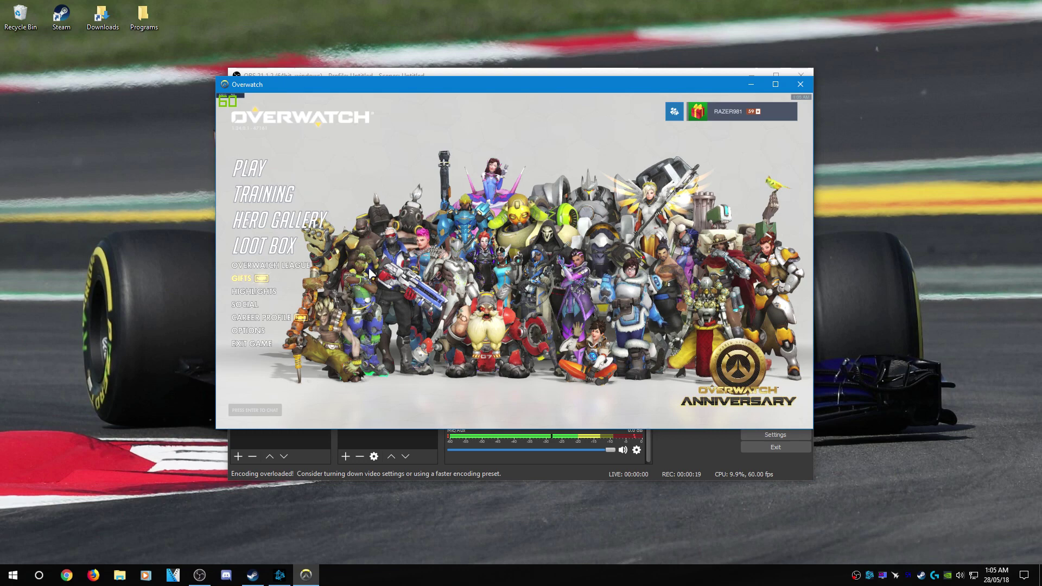
- Move the Overwatch window aside and apply Transform > Fit to screen to the Game Capture source
left_click_drag(502, 86, 383, 64)
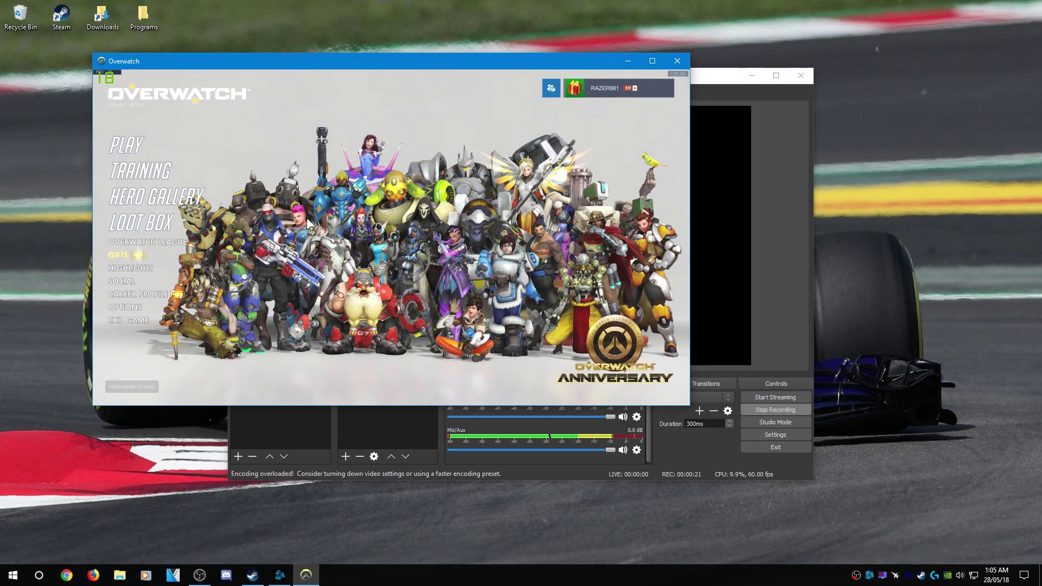
left_click_drag(706, 78, 745, 77)
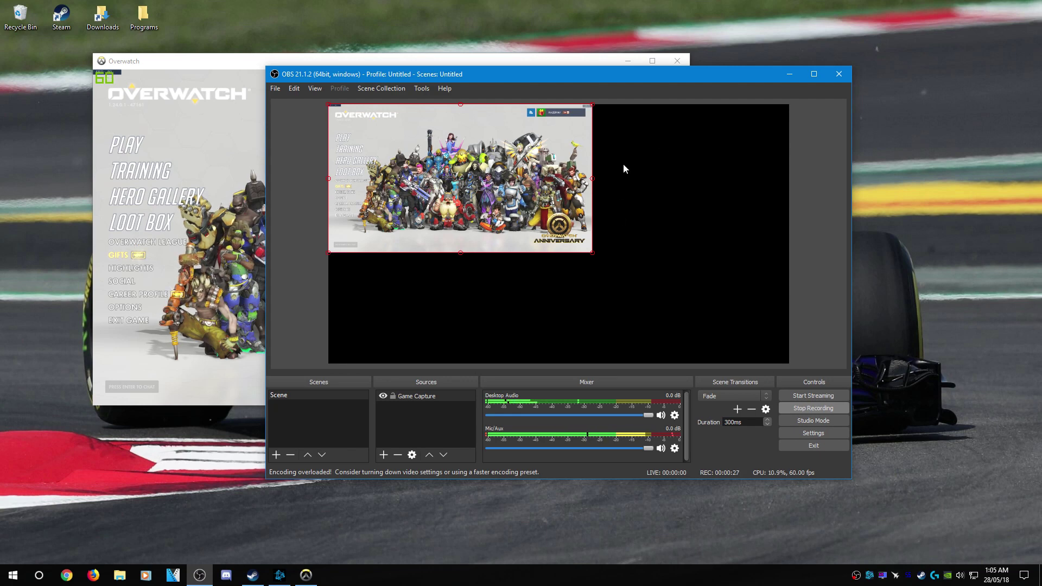
left_click(426, 395)
right_click(426, 397)
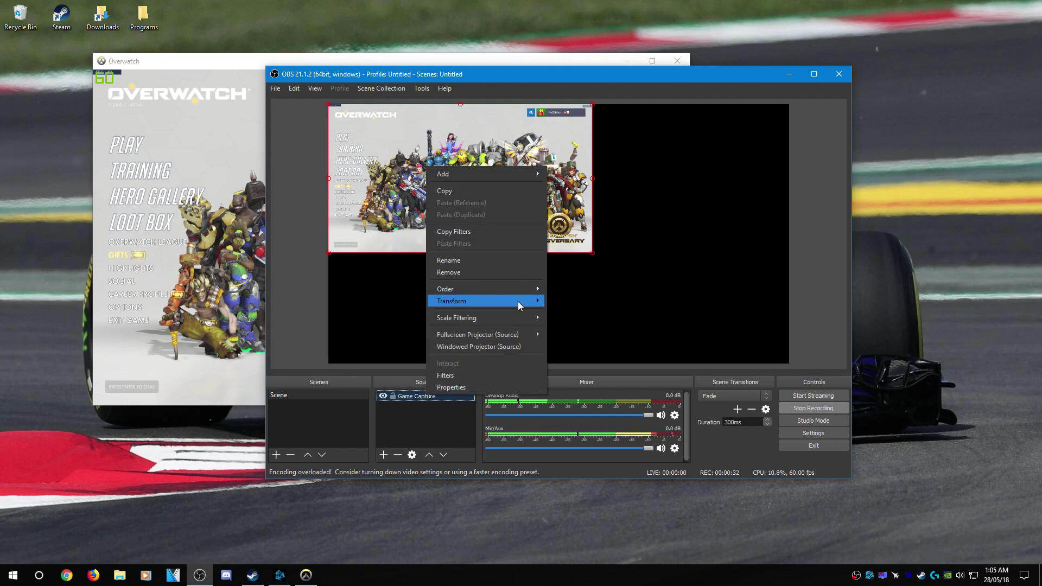
mouse_move(518, 302)
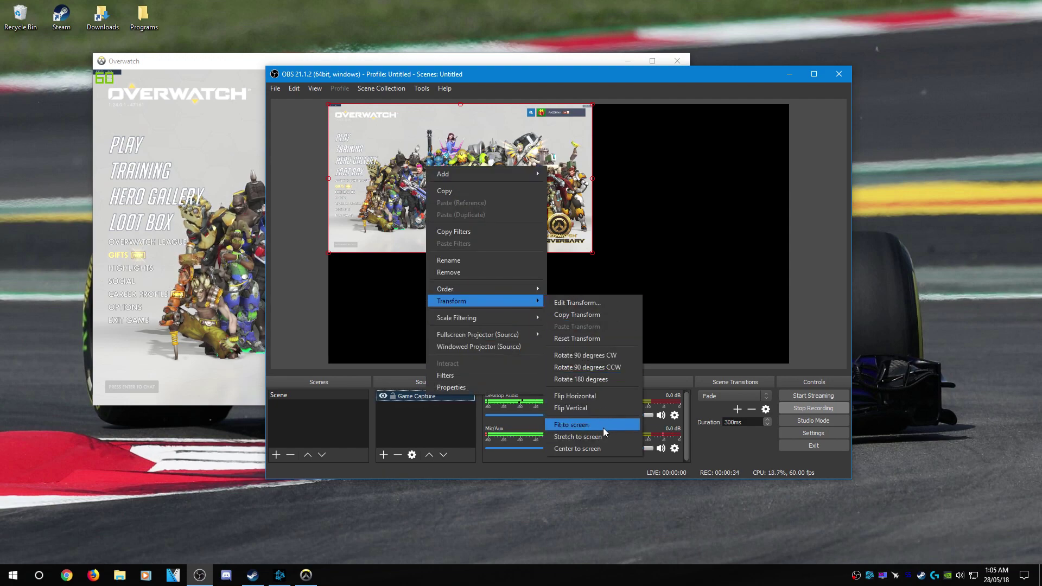
left_click(577, 425)
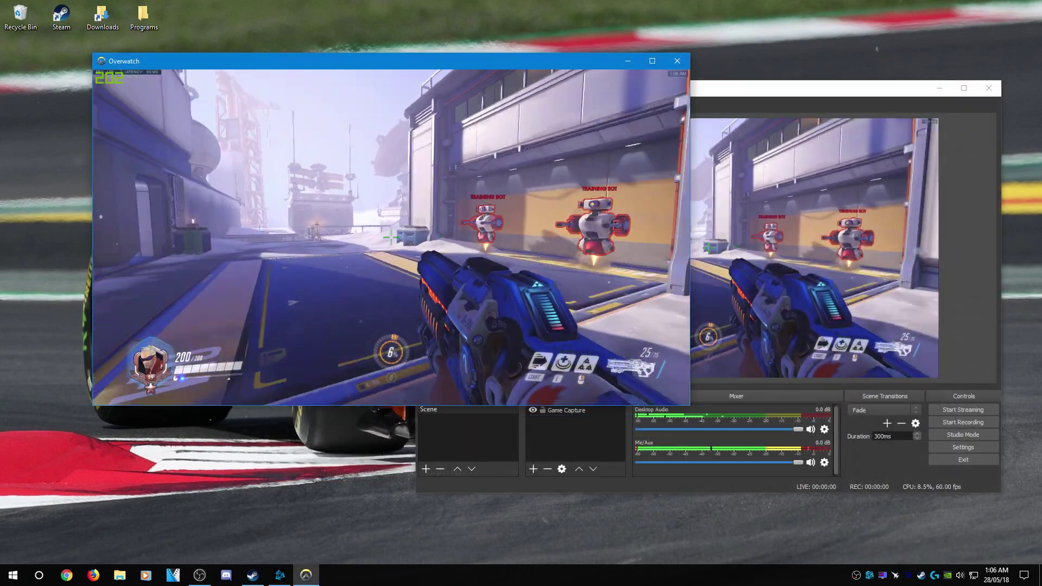
- Move the hero toward and back from the training bots, checking the mirrored OBS preview
key("w")
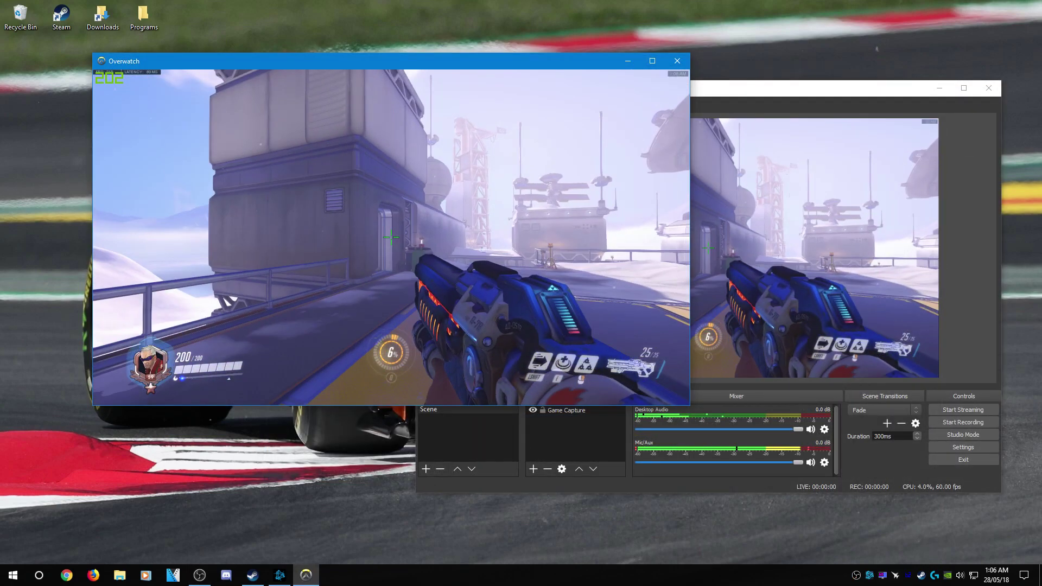
key("s")
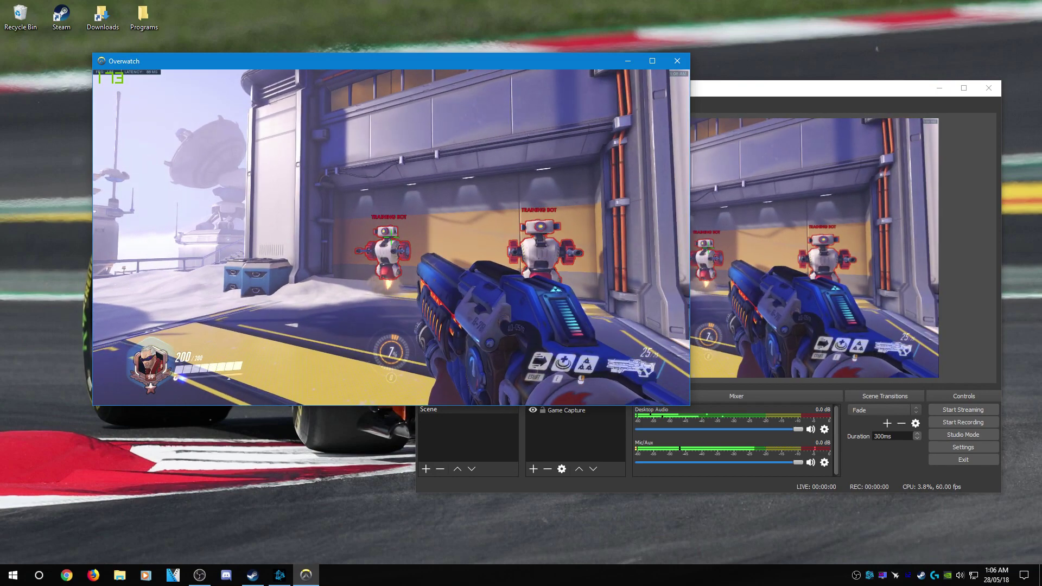
key("alt+Tab")
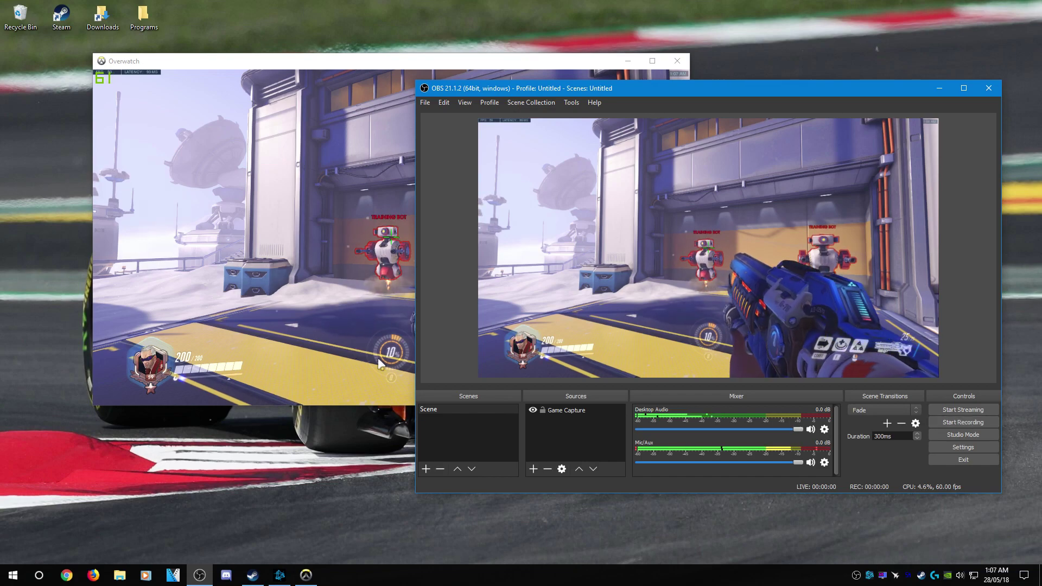
key("alt+Tab")
- Walk up the staircase, through the spawn room and hangar, back toward the training bots
key("w")
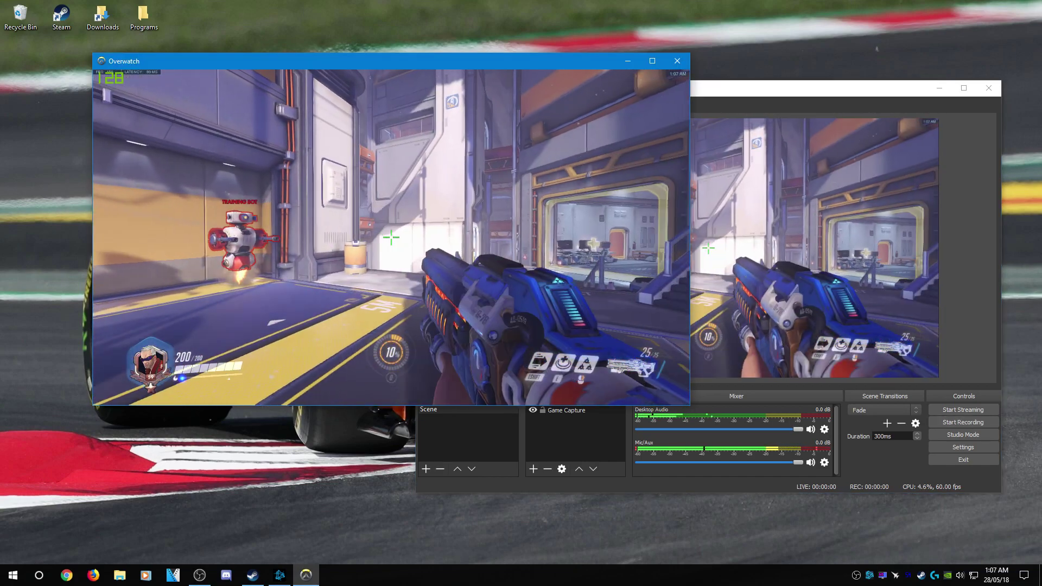
key("w")
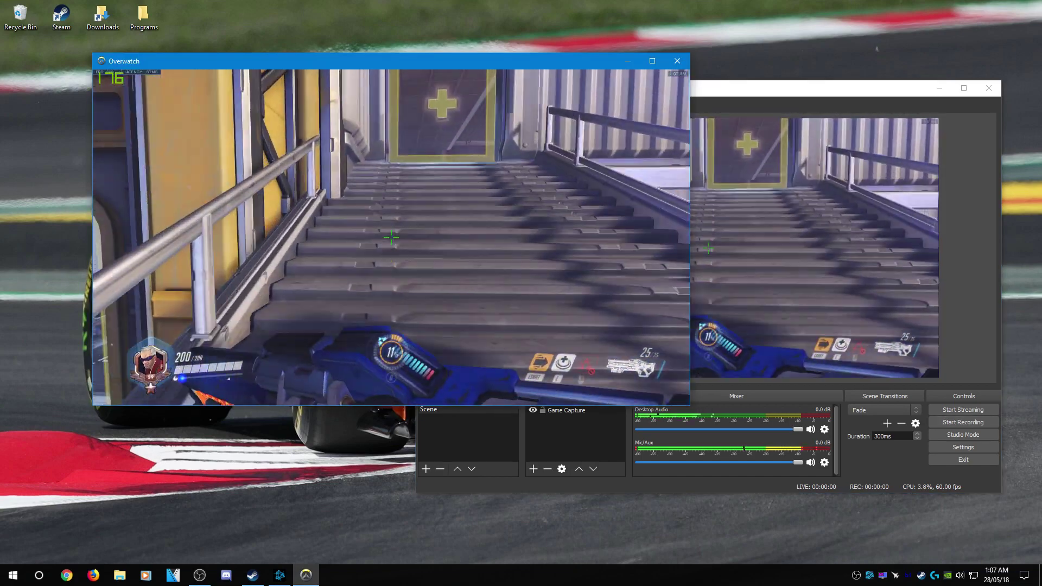
key("w")
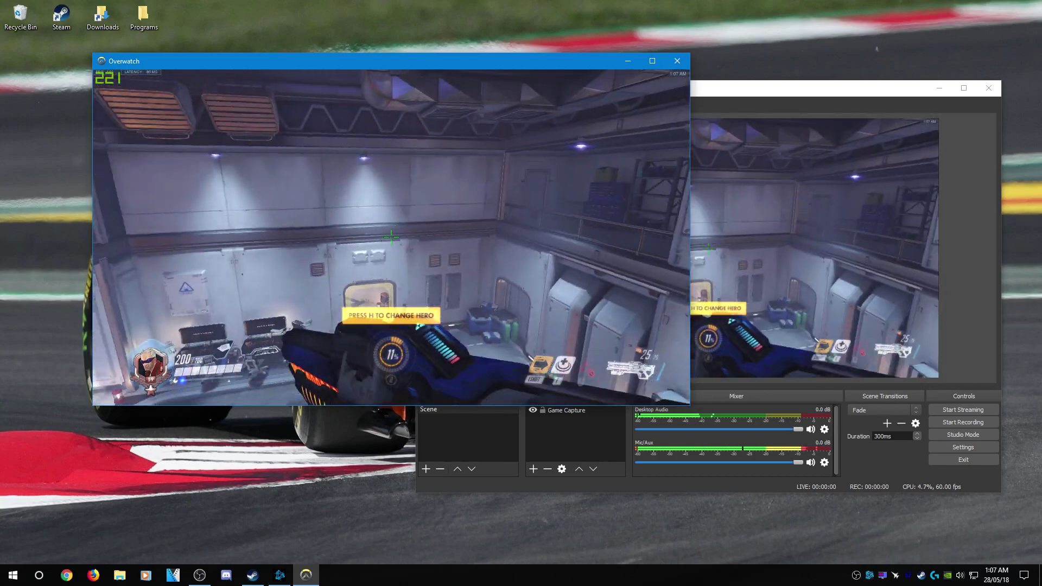
key("w")
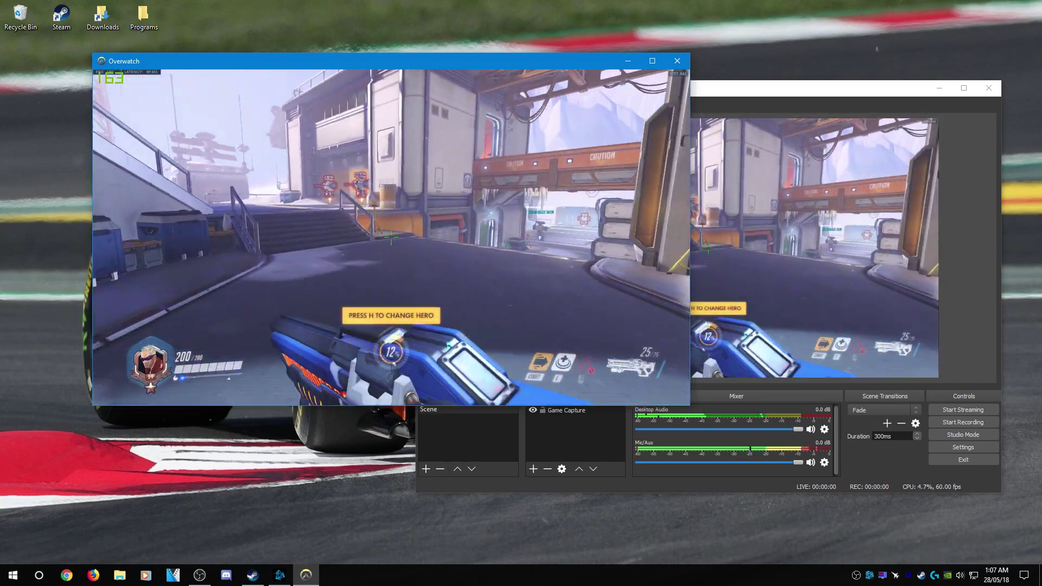
key("w")
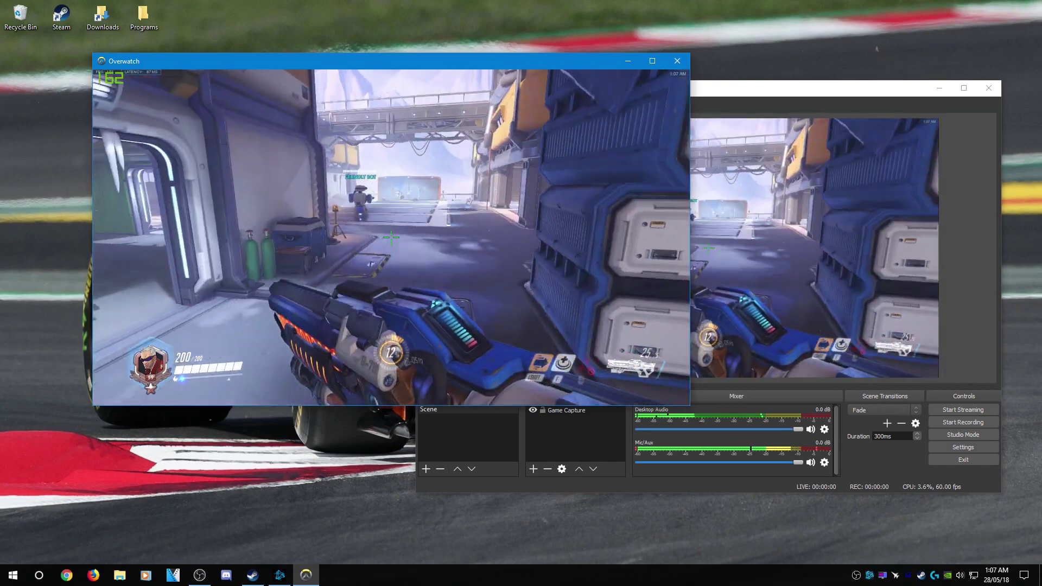
key("w")
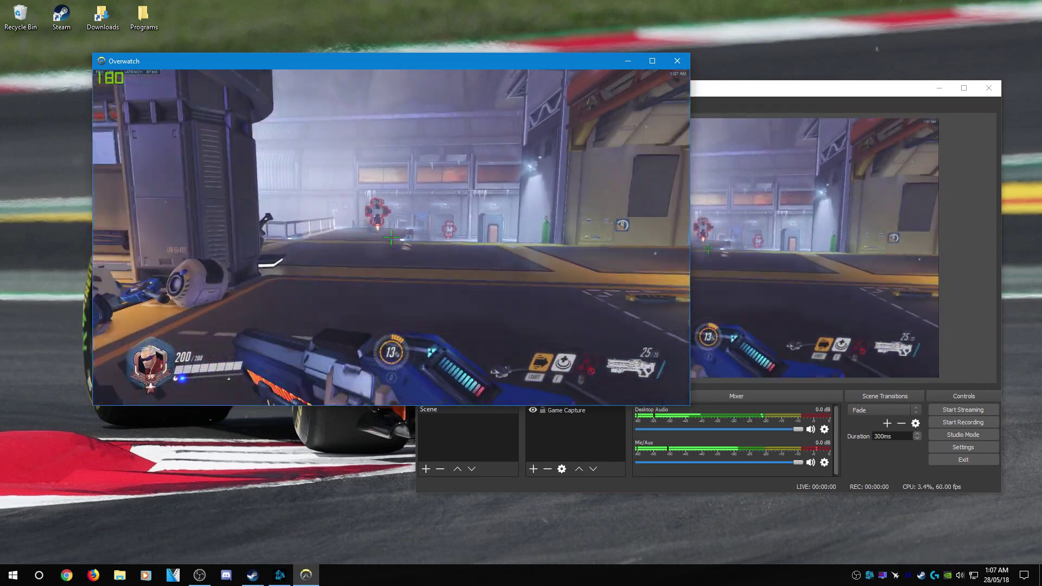
key("w")
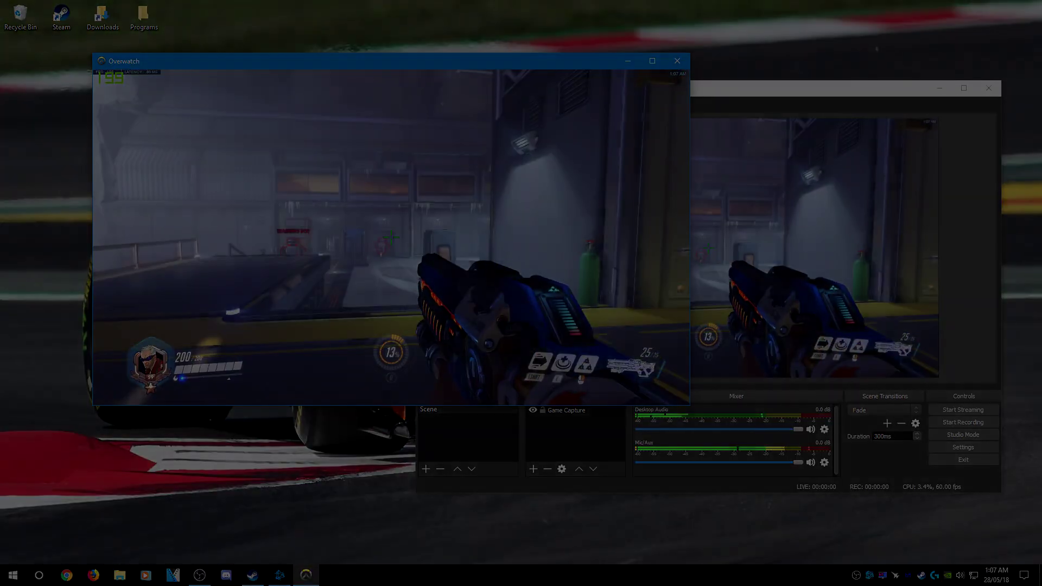